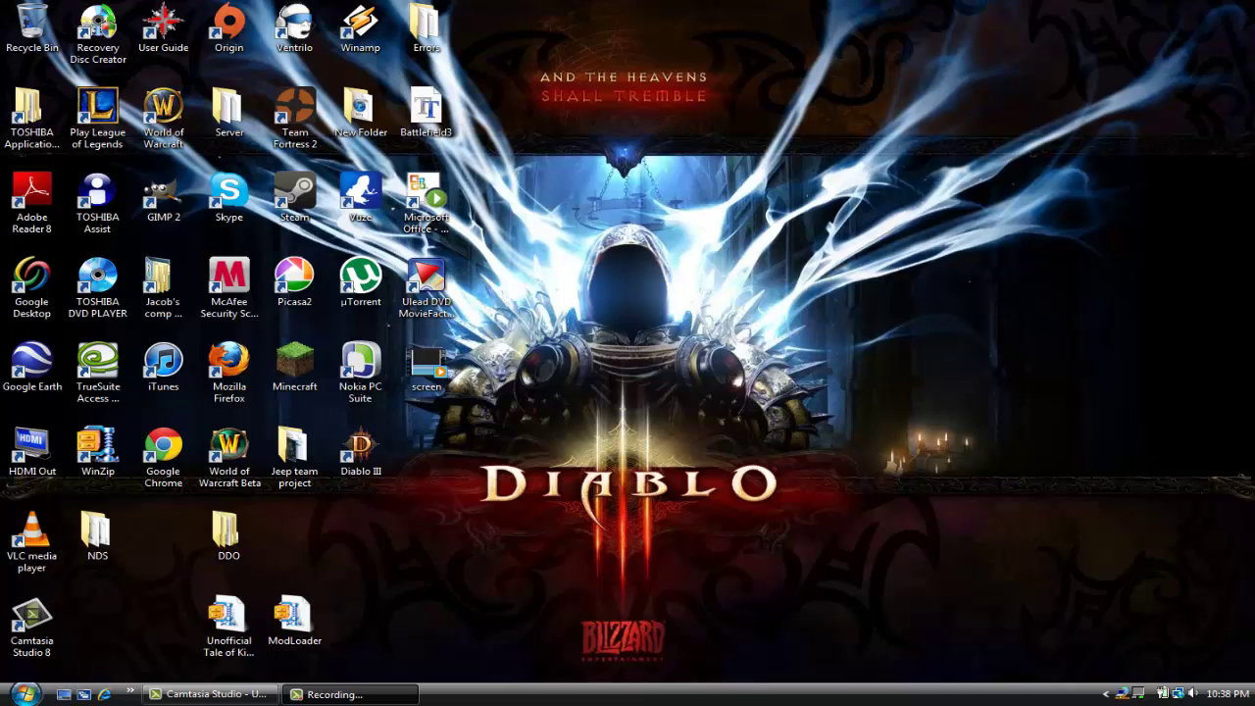
- Open the Roaming application data folder by searching for %appdata%
{"action": "left_click", "coordinate": [26, 694]}
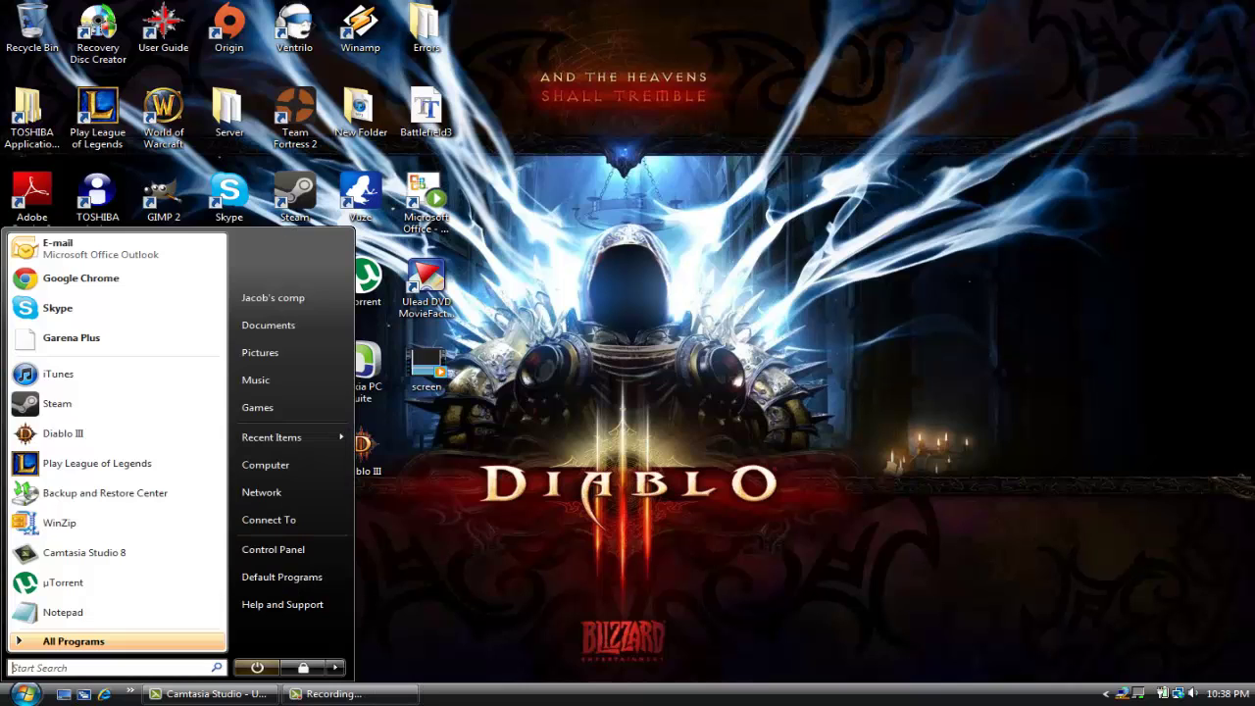
{"action": "left_click", "coordinate": [73, 667]}
{"action": "type", "text": "%a"}
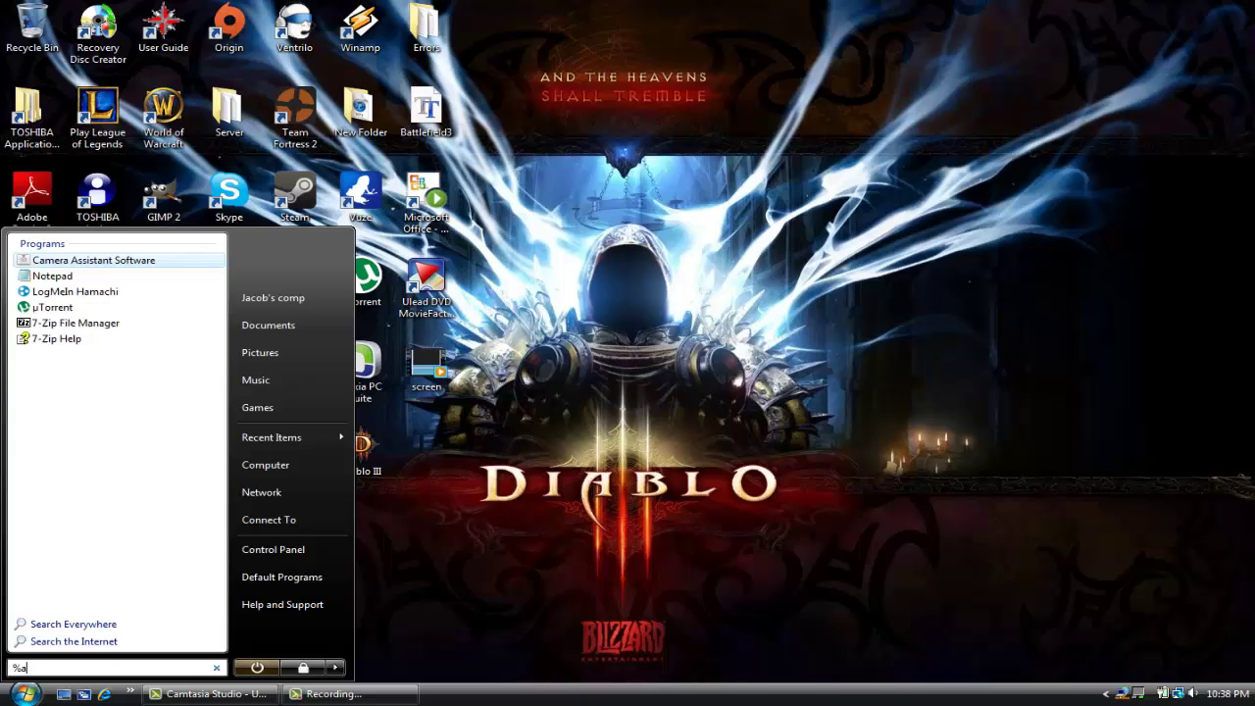
{"action": "type", "text": "ppdata"}
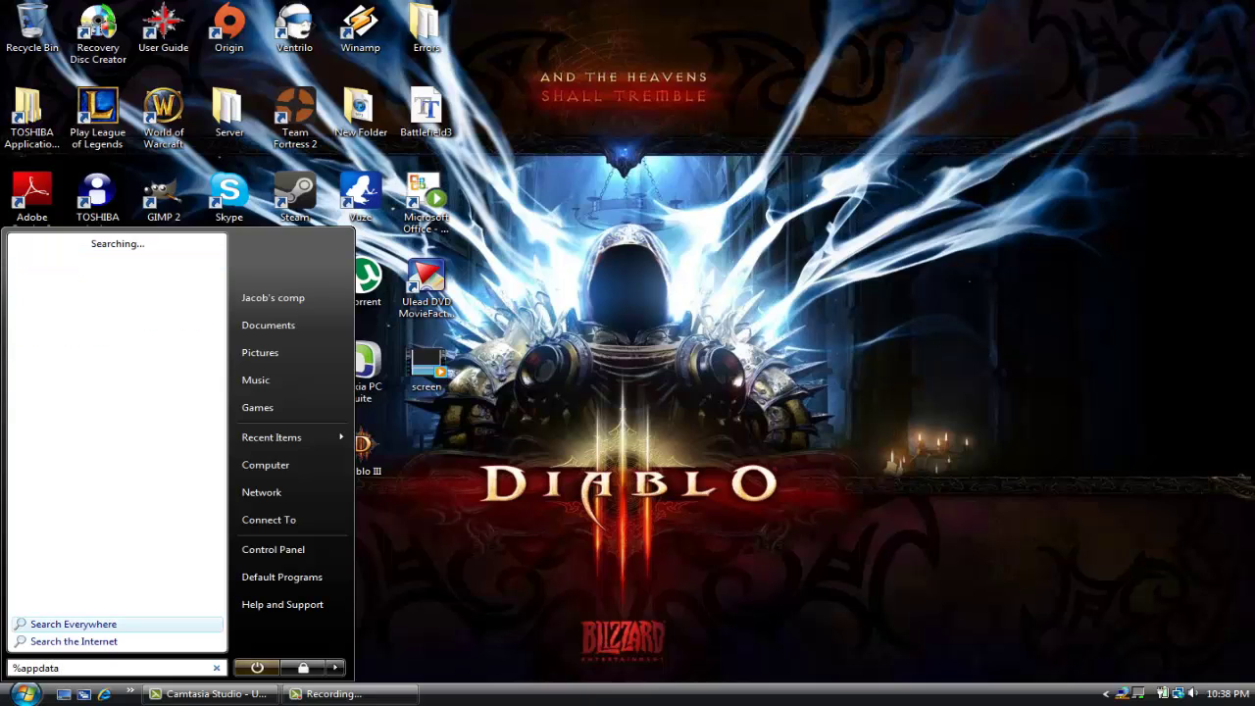
{"action": "type", "text": "%"}
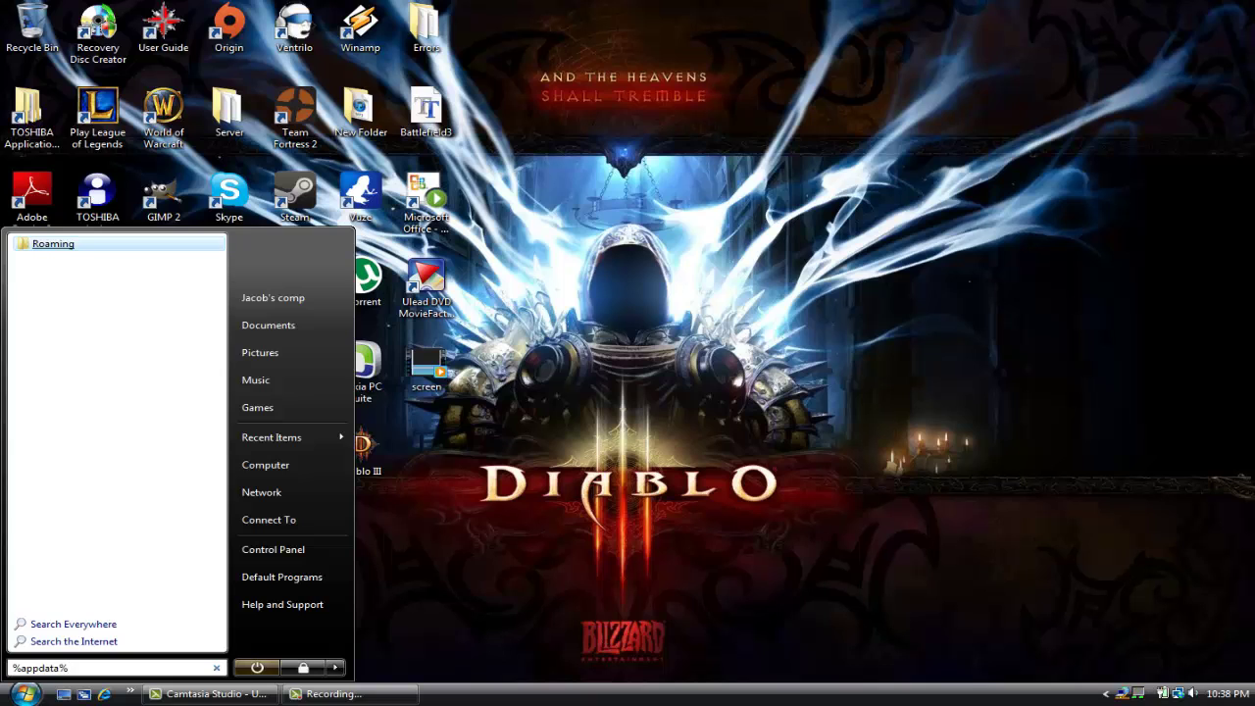
{"action": "key", "text": "Return"}
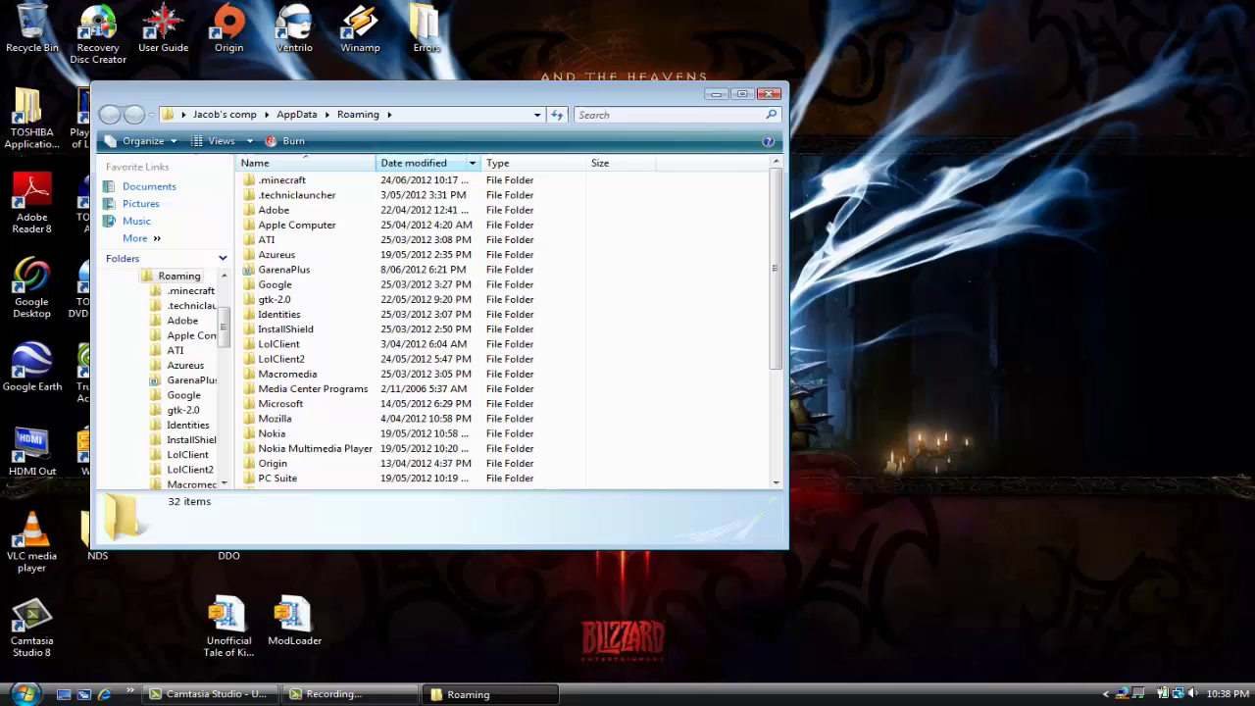
- Open the .minecraft folder inside Roaming
{"action": "left_click_drag", "start_coordinate": [663, 180], "coordinate": [542, 177]}
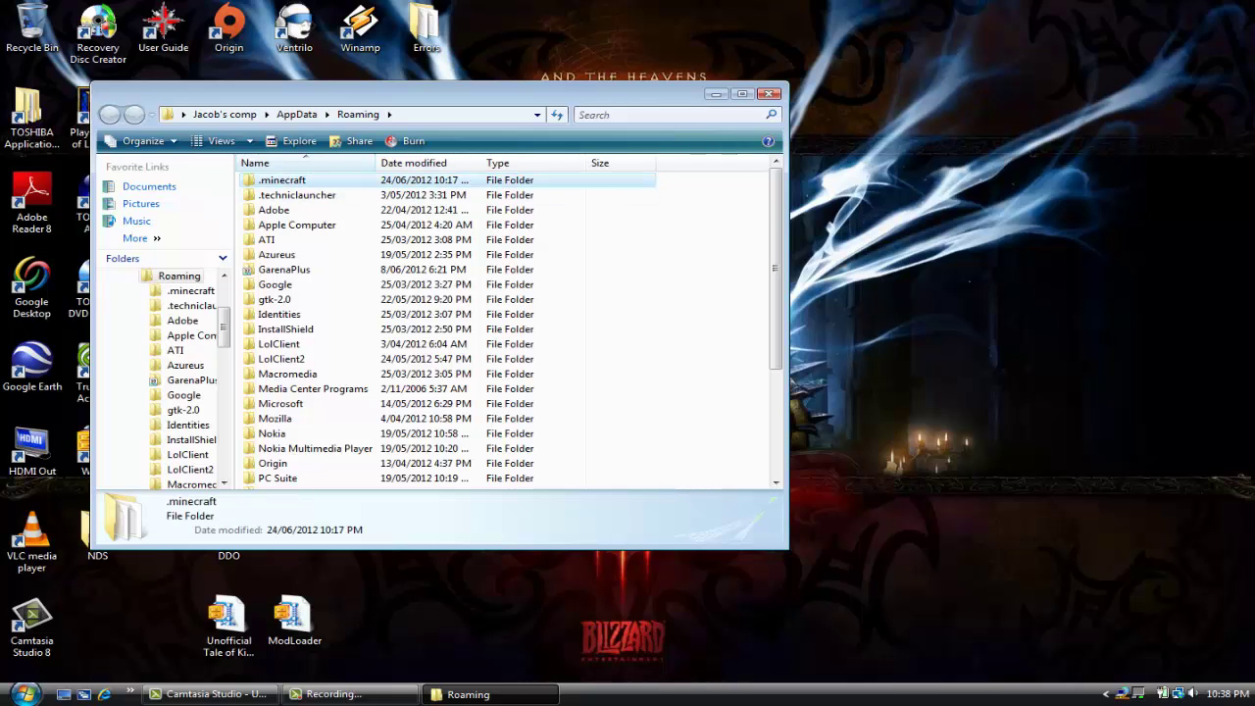
{"action": "double_click", "coordinate": [542, 180]}
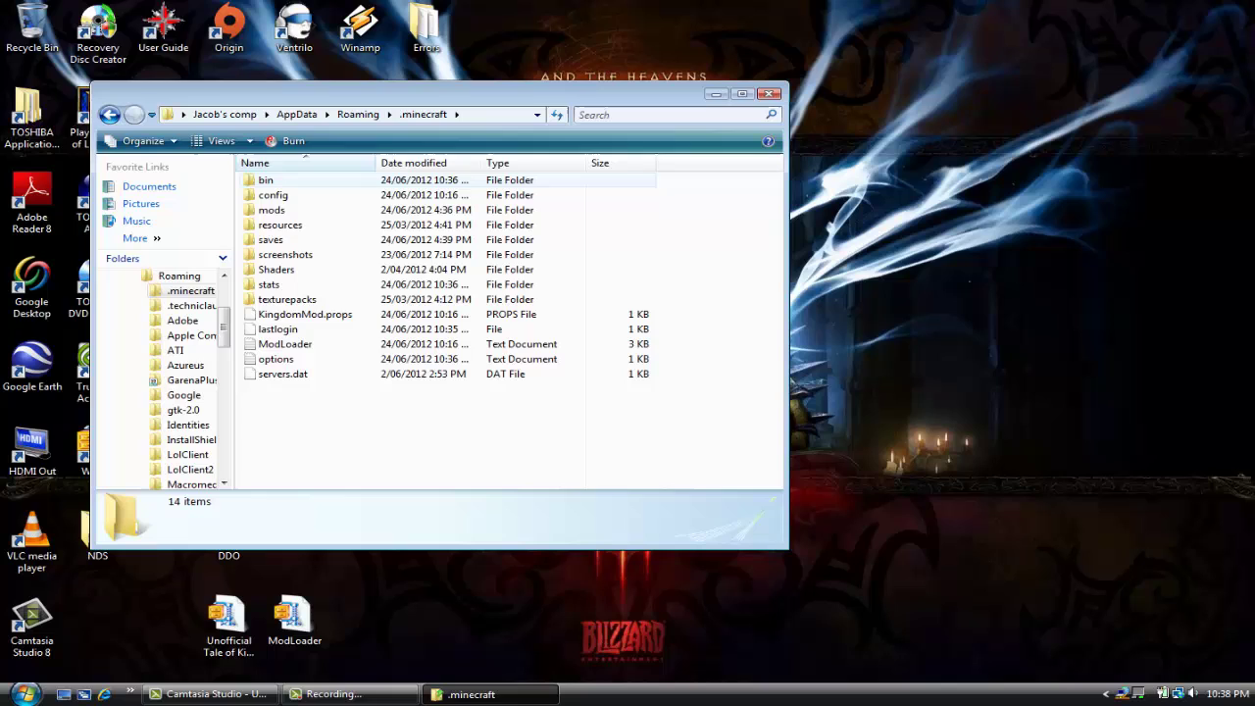
{"action": "mouse_move", "coordinate": [481, 419]}
{"action": "left_mouse_down"}
{"action": "mouse_move", "coordinate": [446, 311]}
{"action": "mouse_move", "coordinate": [460, 409]}
{"action": "left_mouse_up"}
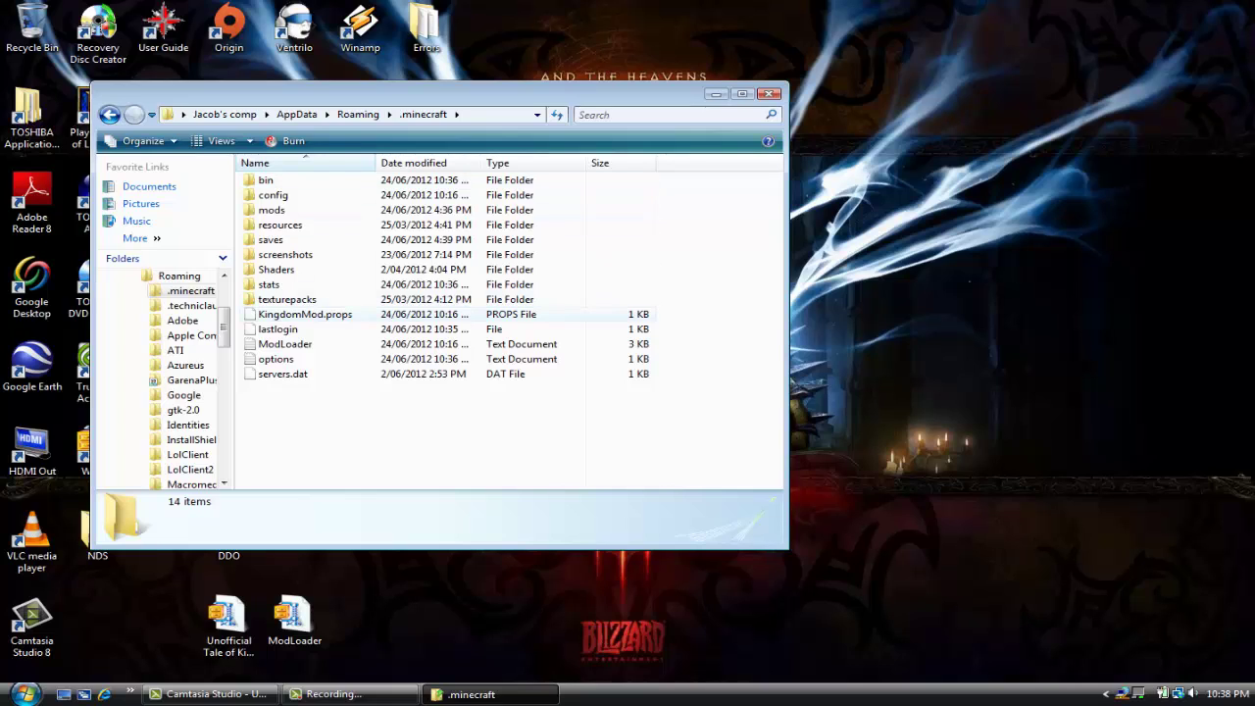
- Delete the mods folder from .minecraft by moving it to the Recycle Bin
{"action": "left_click", "coordinate": [266, 180]}
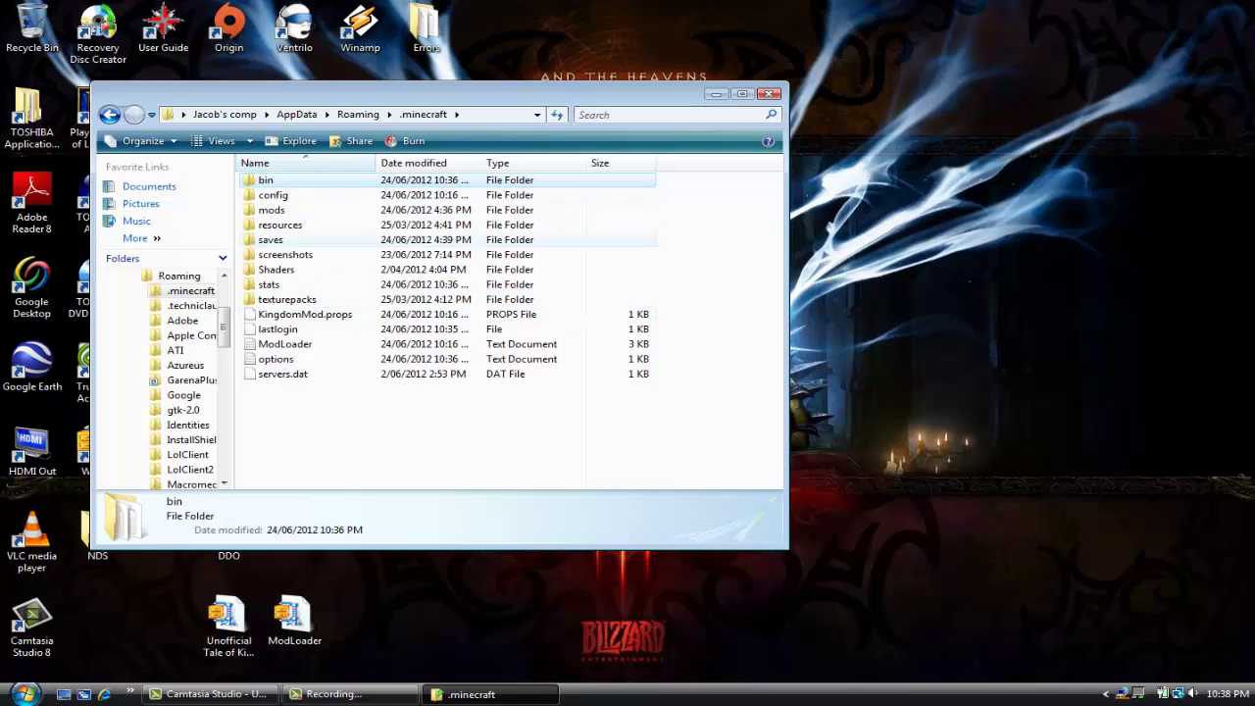
{"action": "key", "text": "F2"}
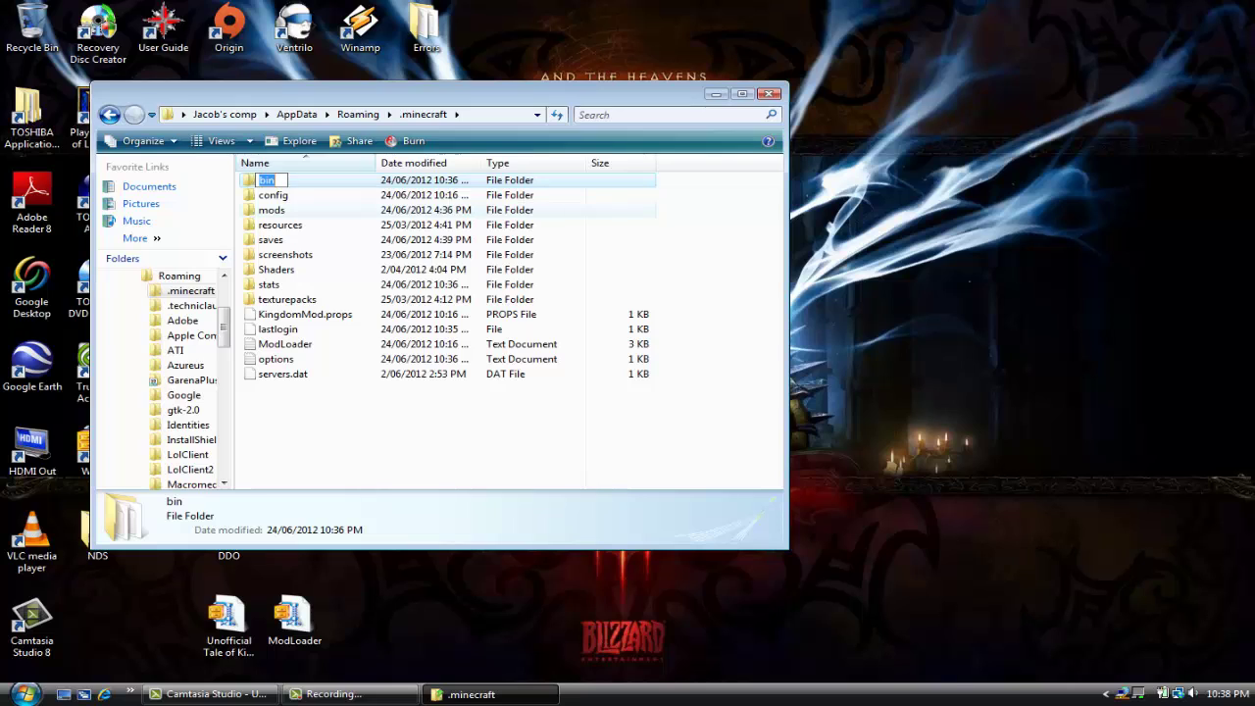
{"action": "left_click", "coordinate": [272, 210]}
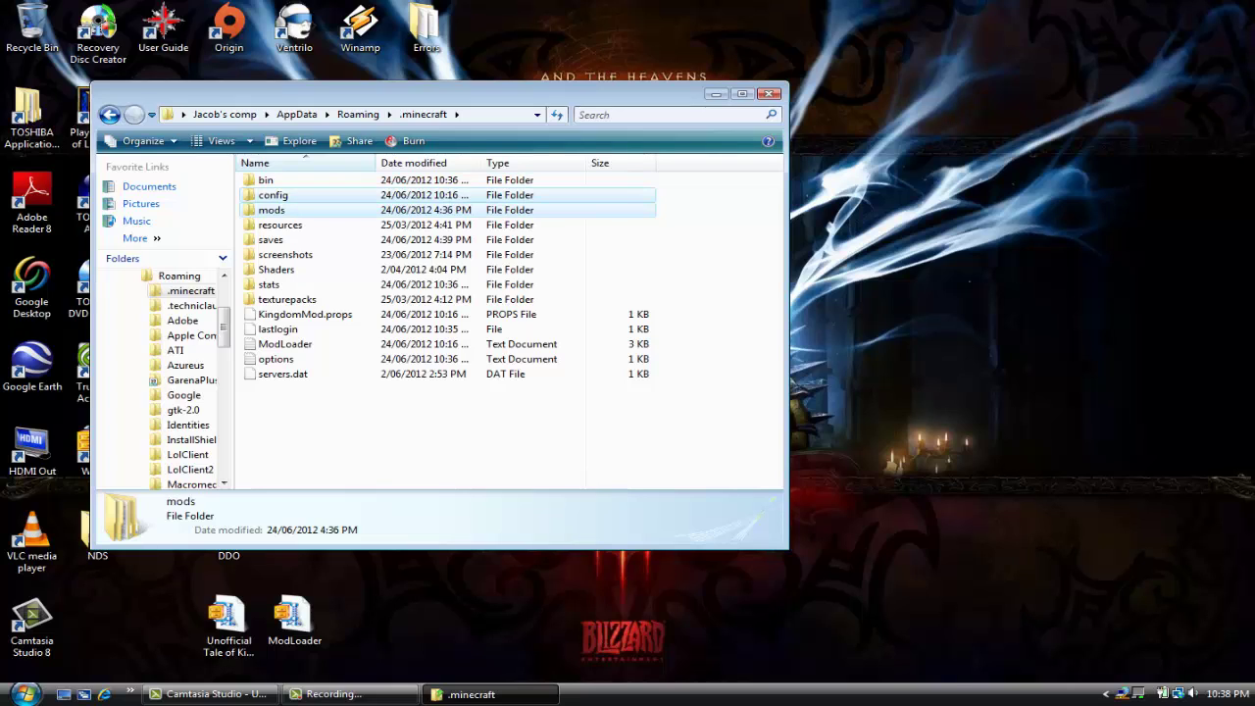
{"action": "left_click_drag", "start_coordinate": [271, 209], "coordinate": [33, 27]}
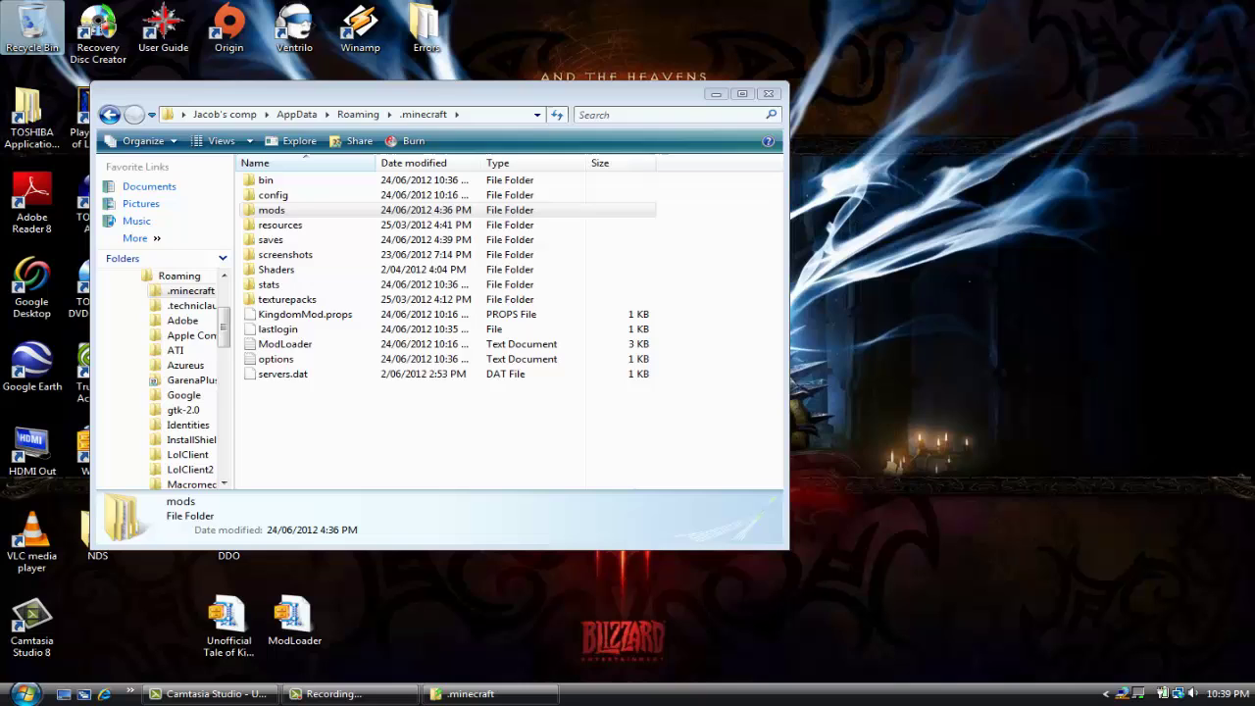
- Open the minecraft jar file from the bin folder as an archive in 7-Zip
{"action": "double_click", "coordinate": [267, 181]}
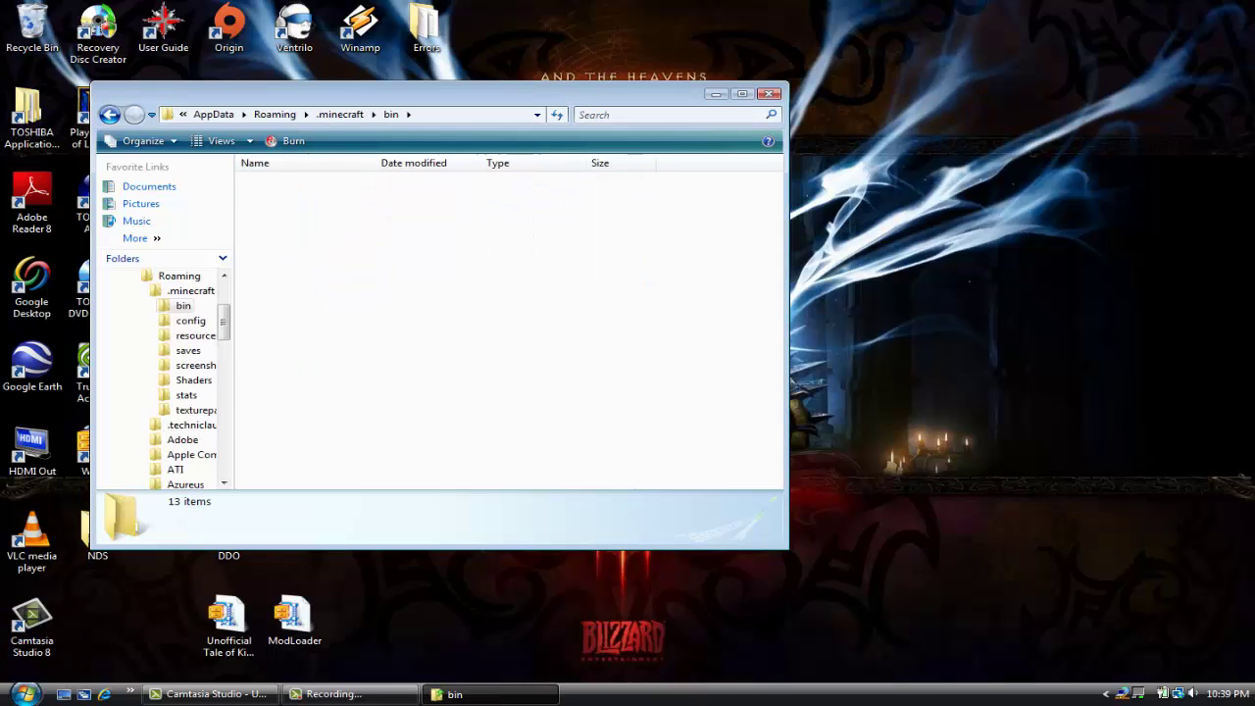
{"action": "left_click", "coordinate": [281, 269]}
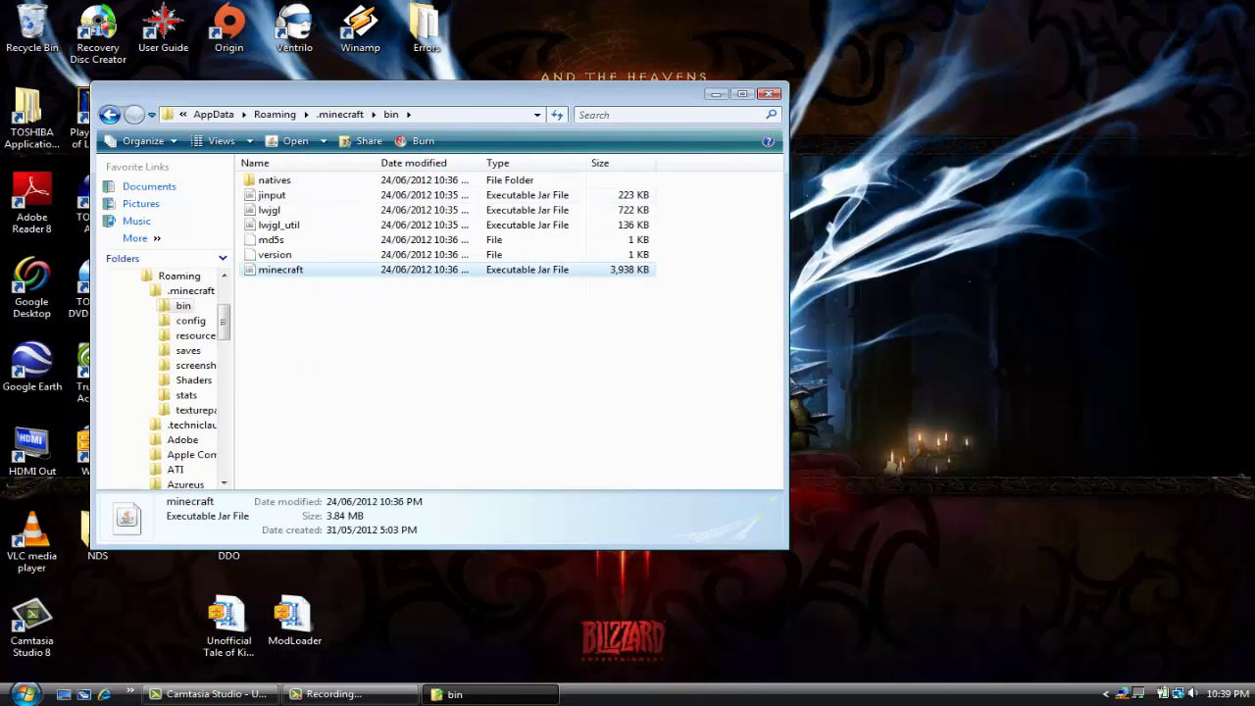
{"action": "key", "text": "Return"}
{"action": "left_click", "coordinate": [795, 400]}
{"action": "right_click", "coordinate": [336, 272]}
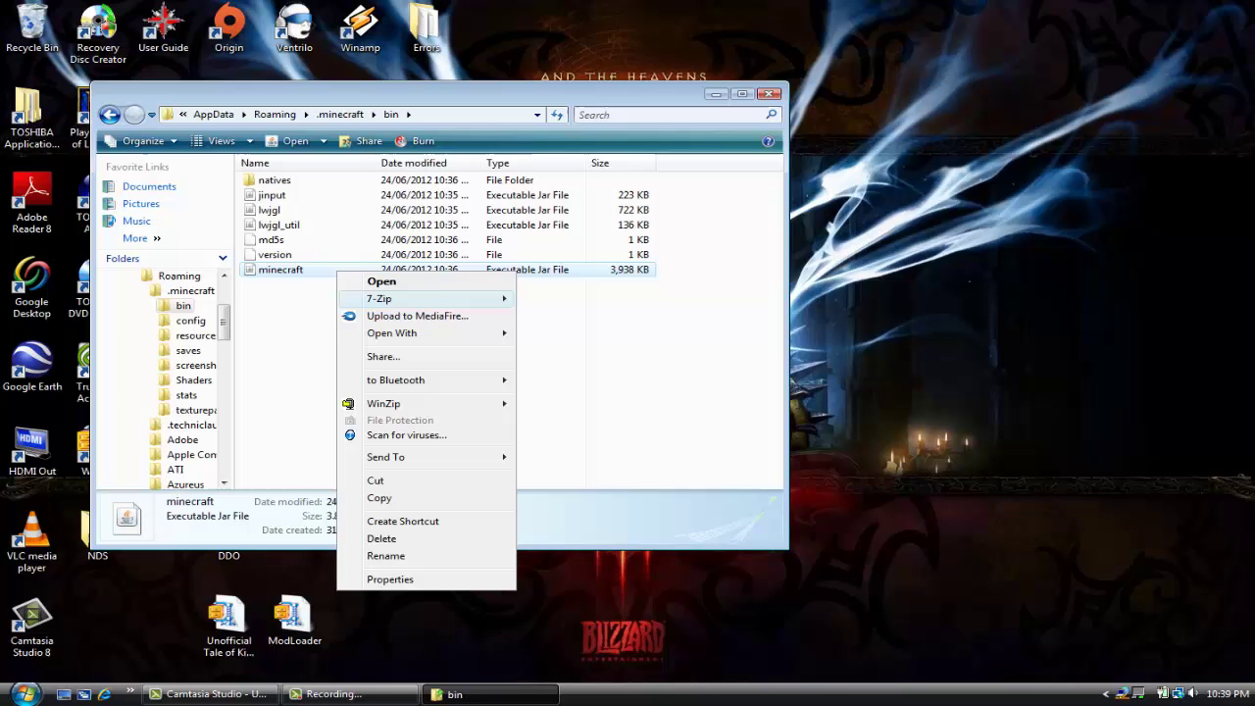
{"action": "mouse_move", "coordinate": [392, 299]}
{"action": "left_click", "coordinate": [574, 298]}
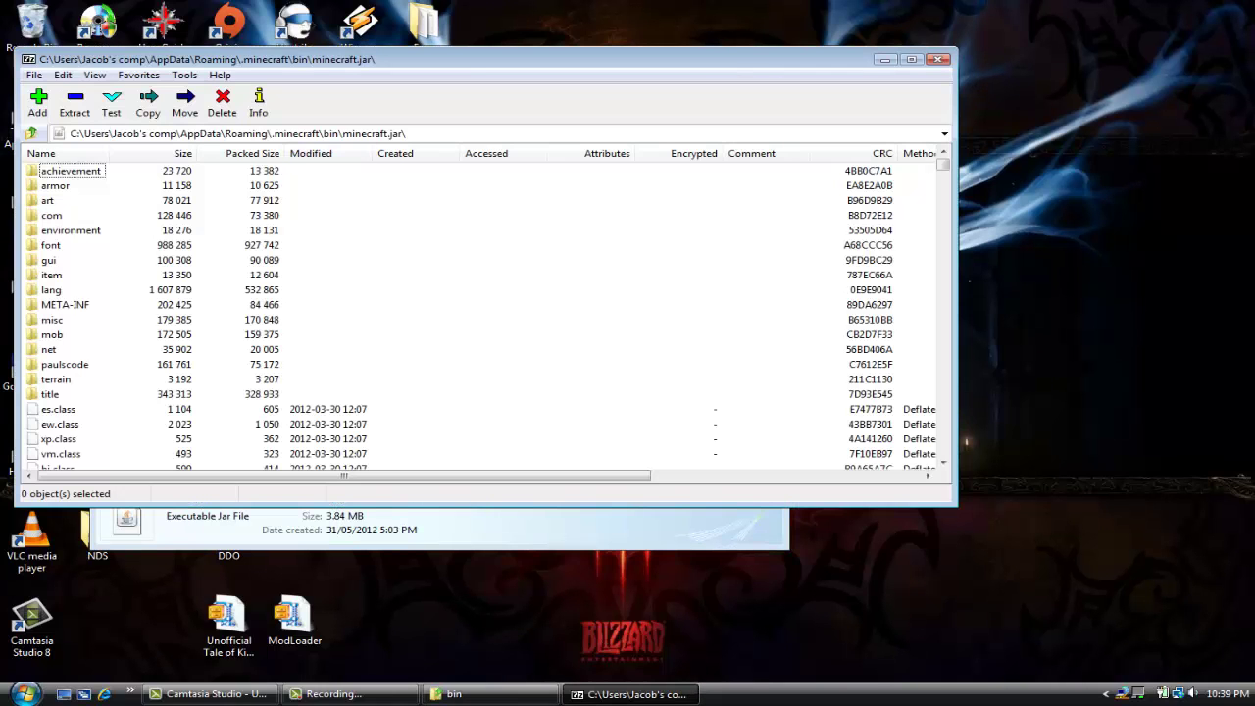
- Clear space around the jar window and open the desktop's Unofficial Tale of Kingdoms and ModLoader archives in the WinZip evaluation version
{"action": "left_click_drag", "start_coordinate": [480, 59], "coordinate": [823, 235]}
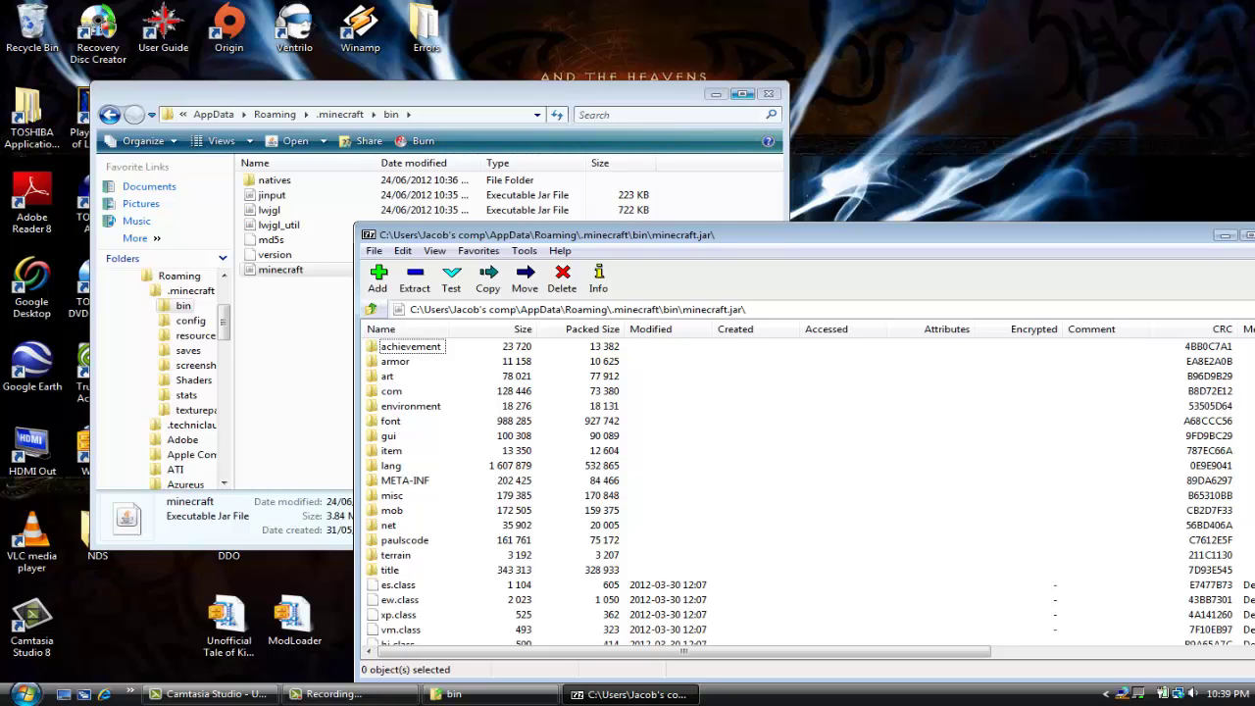
{"action": "left_click", "coordinate": [716, 93]}
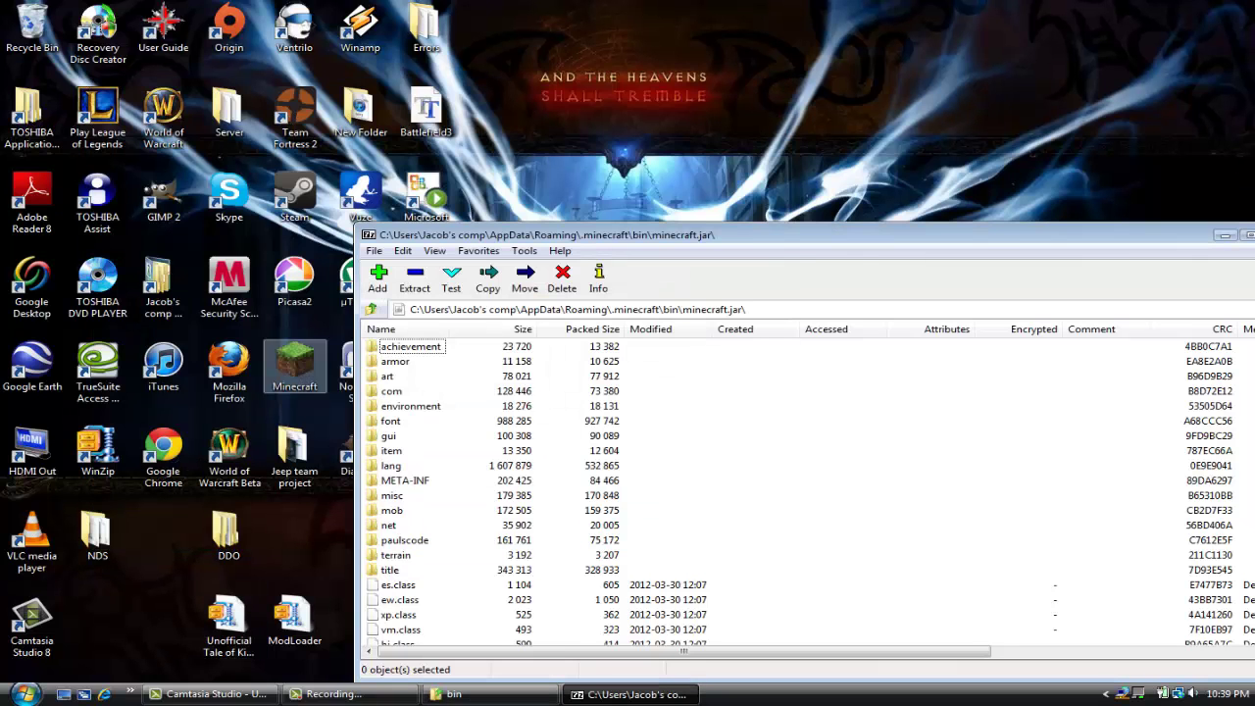
{"action": "double_click", "coordinate": [228, 623]}
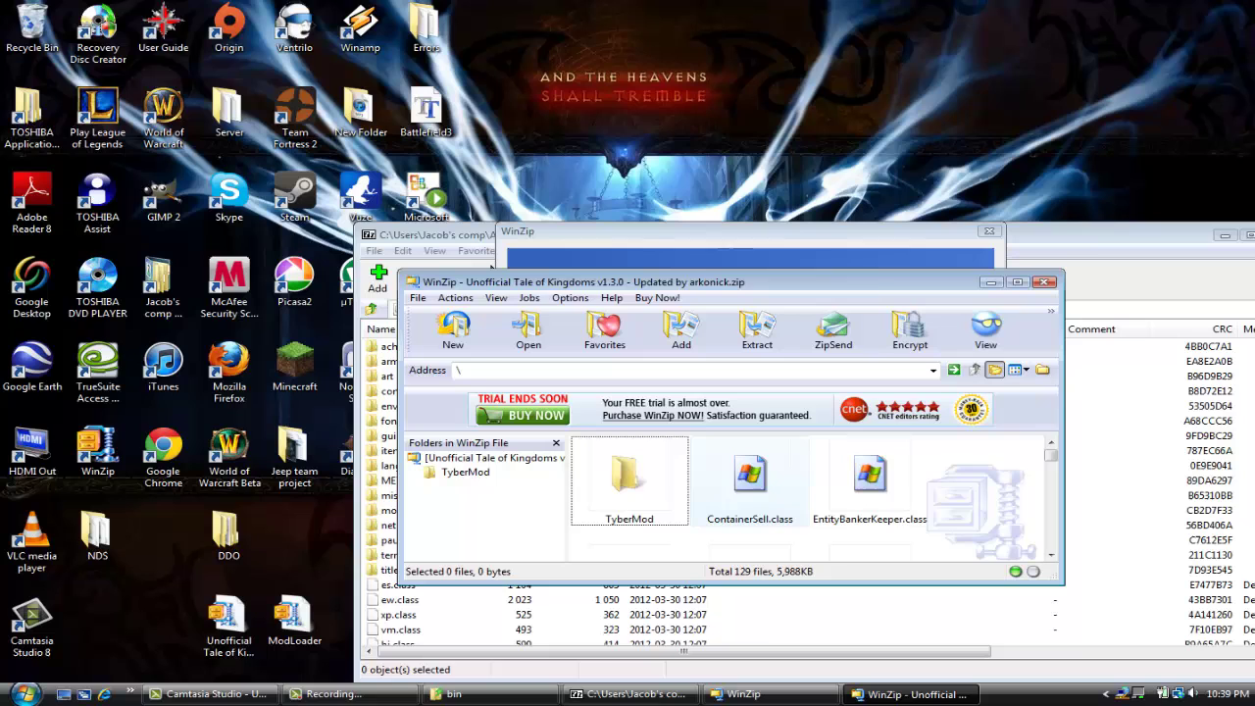
{"action": "left_click_drag", "start_coordinate": [842, 282], "coordinate": [45, 275]}
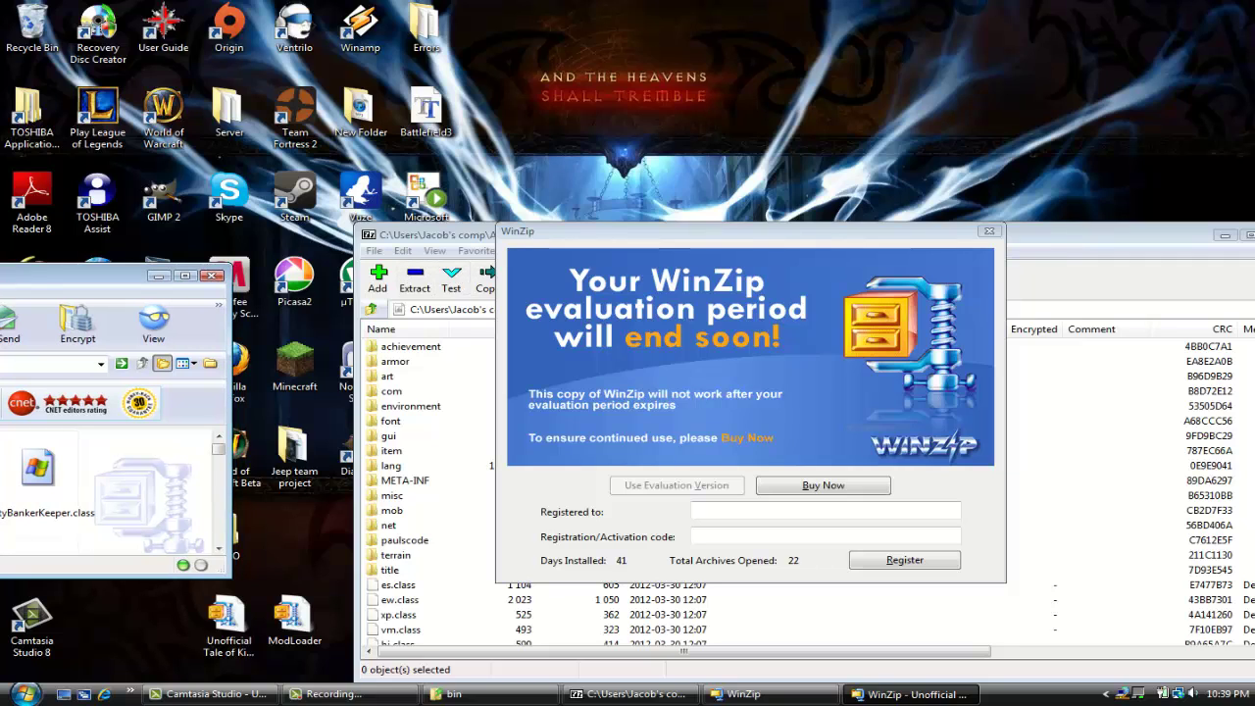
{"action": "left_click", "coordinate": [676, 486]}
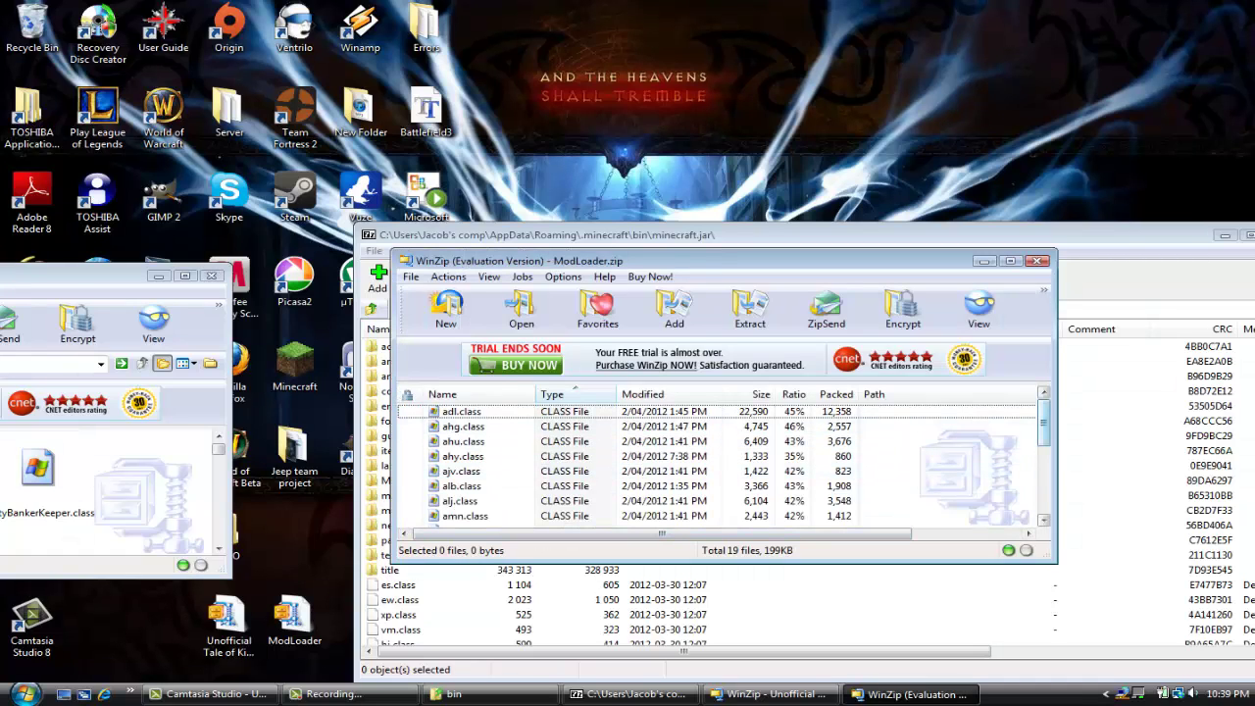
- Copy all files from ModLoader.zip into the root of minecraft.jar and confirm the copy
{"action": "scroll", "coordinate": [716, 462], "scroll_direction": "down", "scroll_amount": 4}
{"action": "left_click_drag", "start_coordinate": [920, 524], "coordinate": [831, 402]}
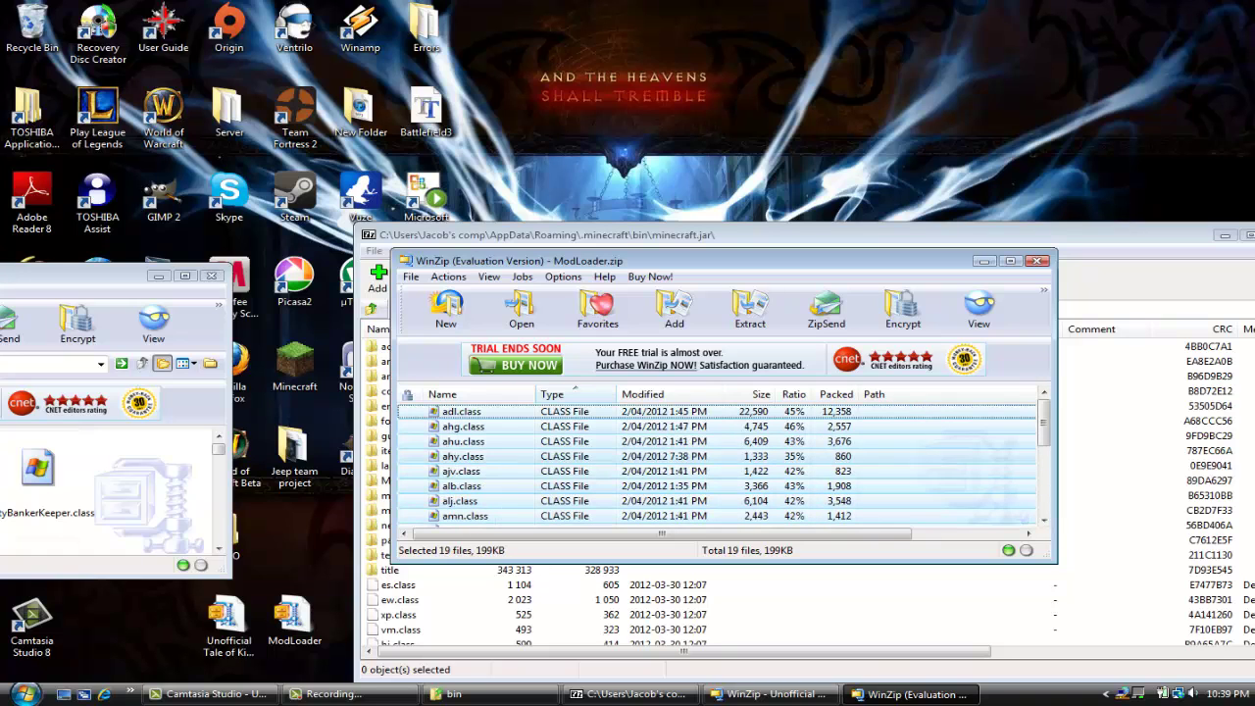
{"action": "left_click_drag", "start_coordinate": [784, 456], "coordinate": [770, 613]}
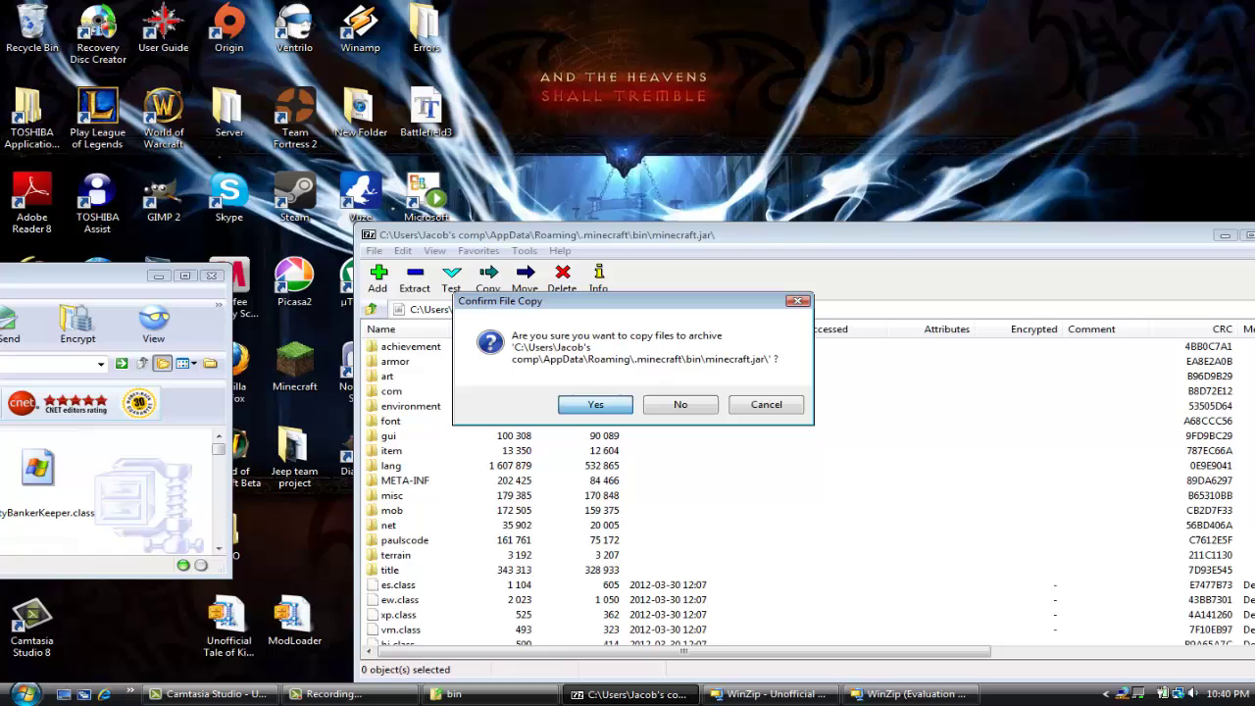
{"action": "key", "text": "Return"}
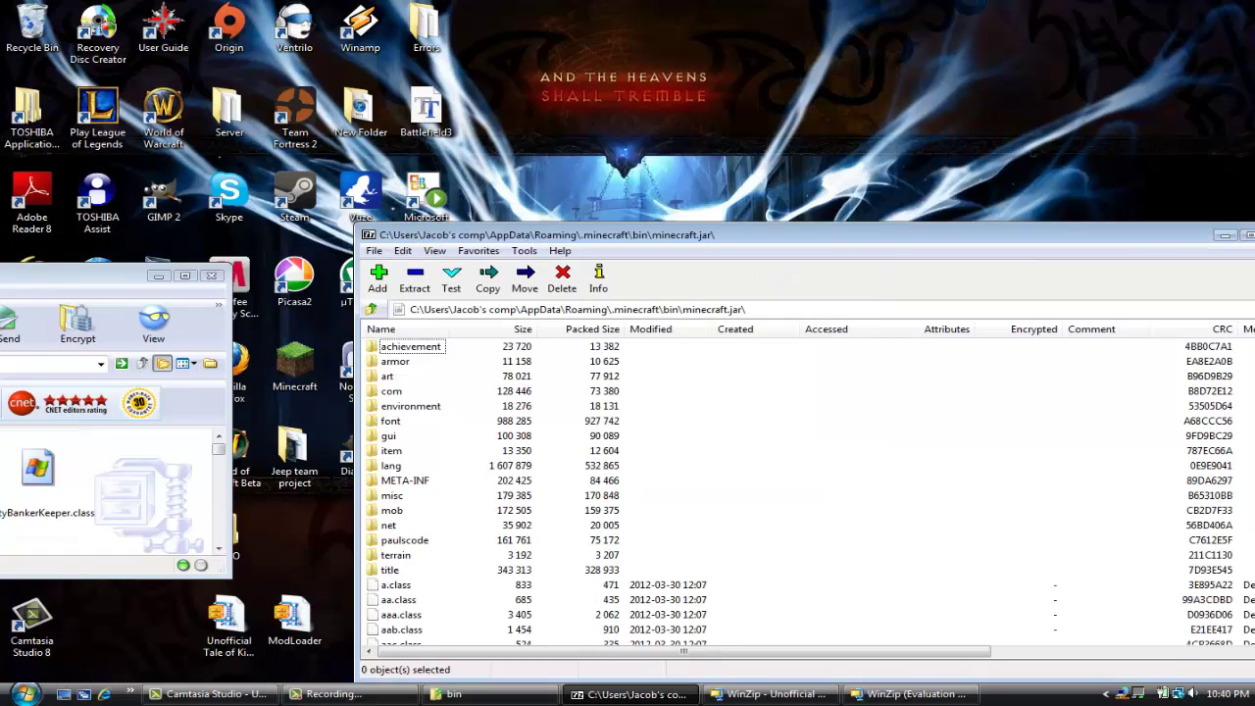
{"action": "right_click", "coordinate": [487, 478]}
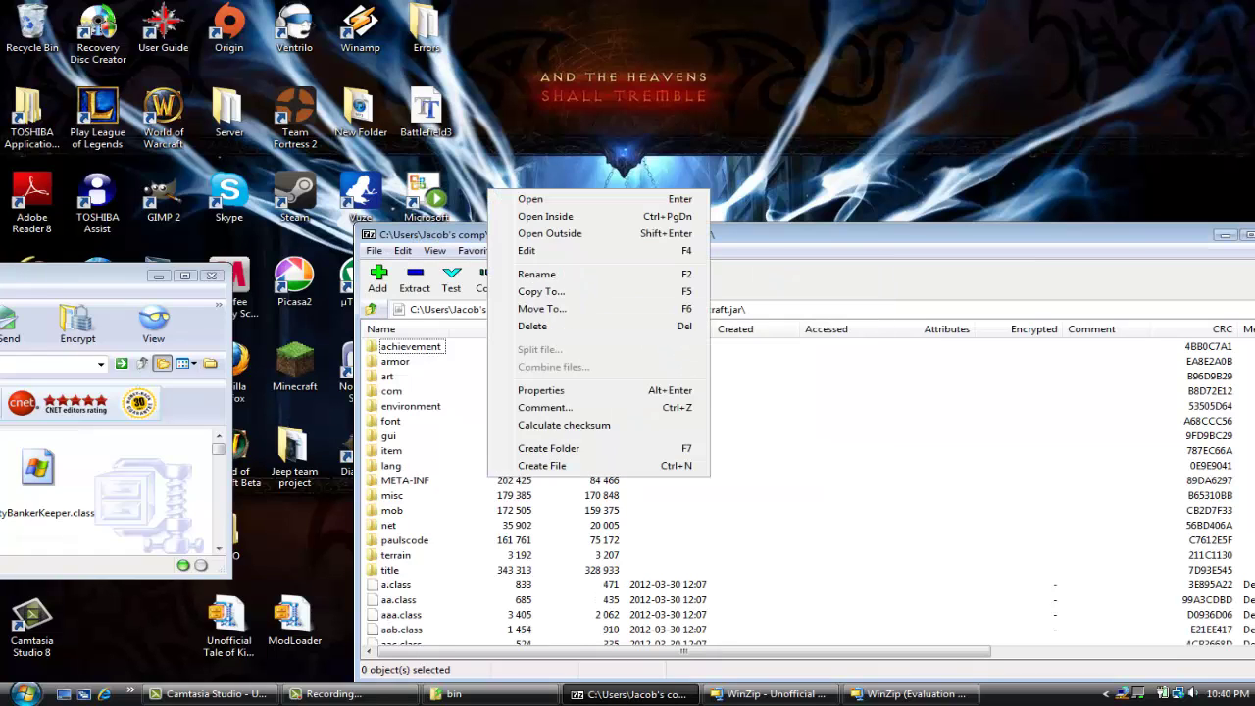
{"action": "key", "text": "Escape"}
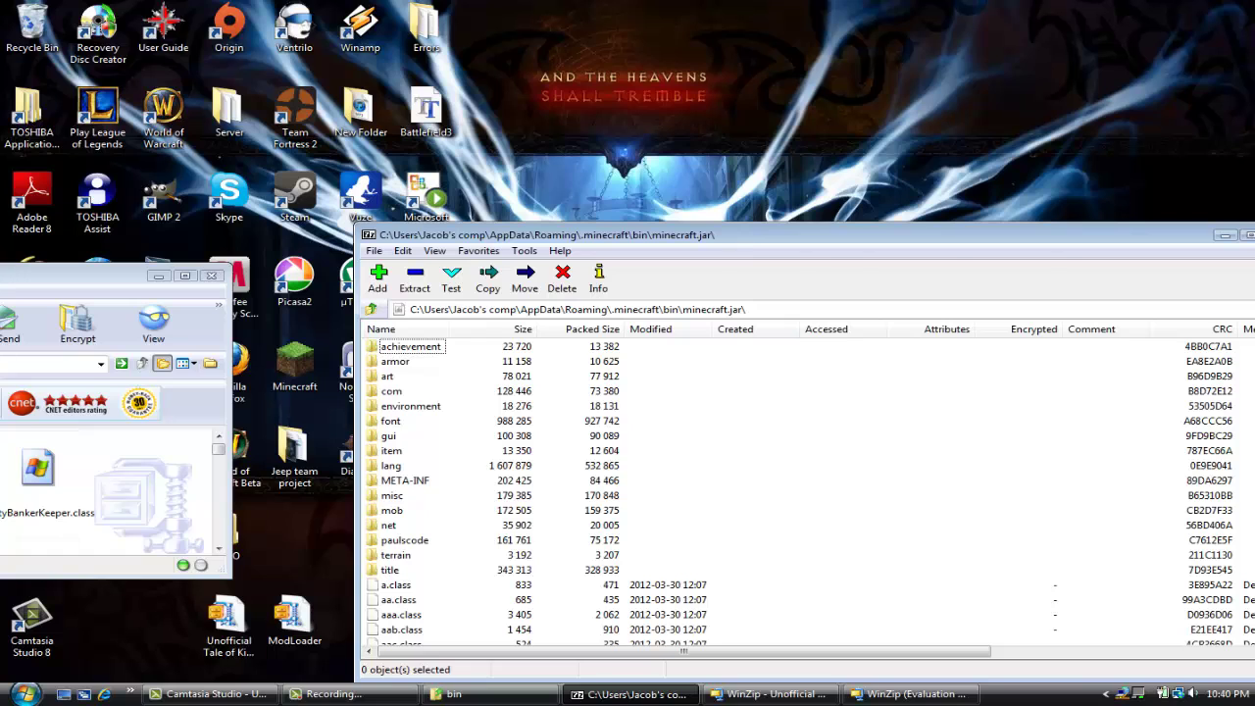
{"action": "key", "text": "shift+F10"}
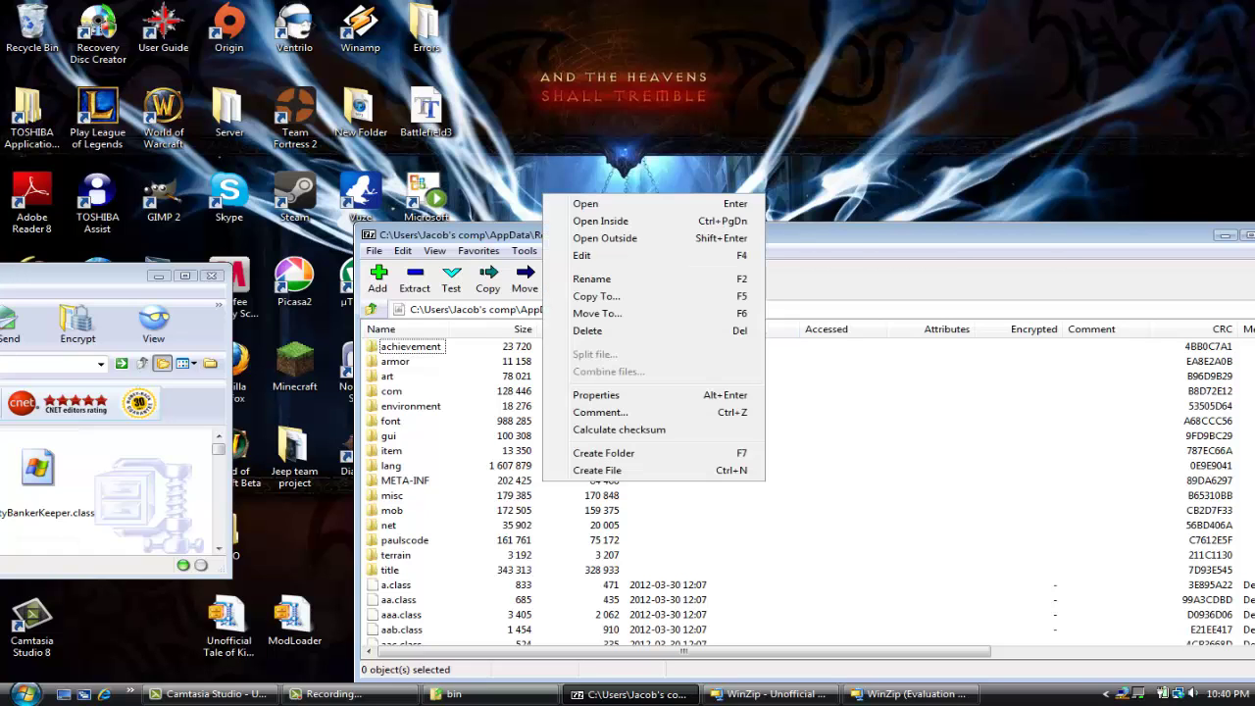
{"action": "right_click", "coordinate": [502, 474]}
- Delete the META-INF folder and its contents from minecraft.jar
{"action": "left_click_drag", "start_coordinate": [784, 235], "coordinate": [782, 222]}
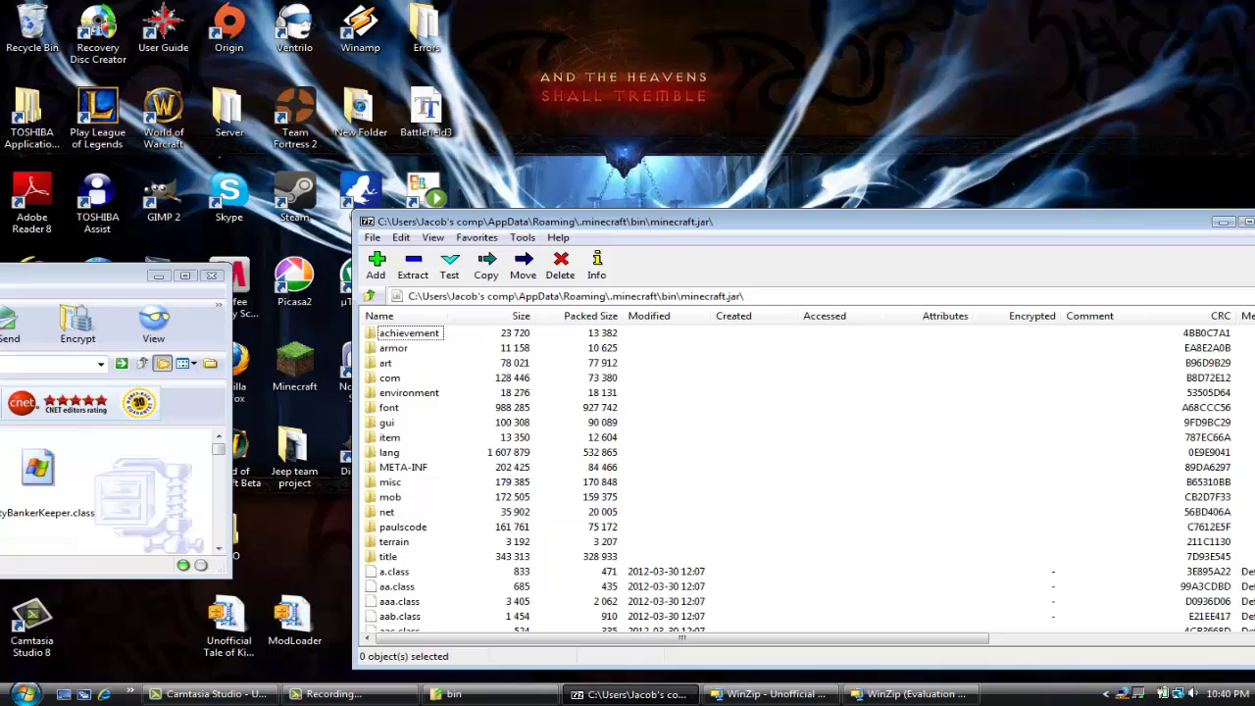
{"action": "left_click", "coordinate": [404, 467]}
{"action": "right_click", "coordinate": [402, 465]}
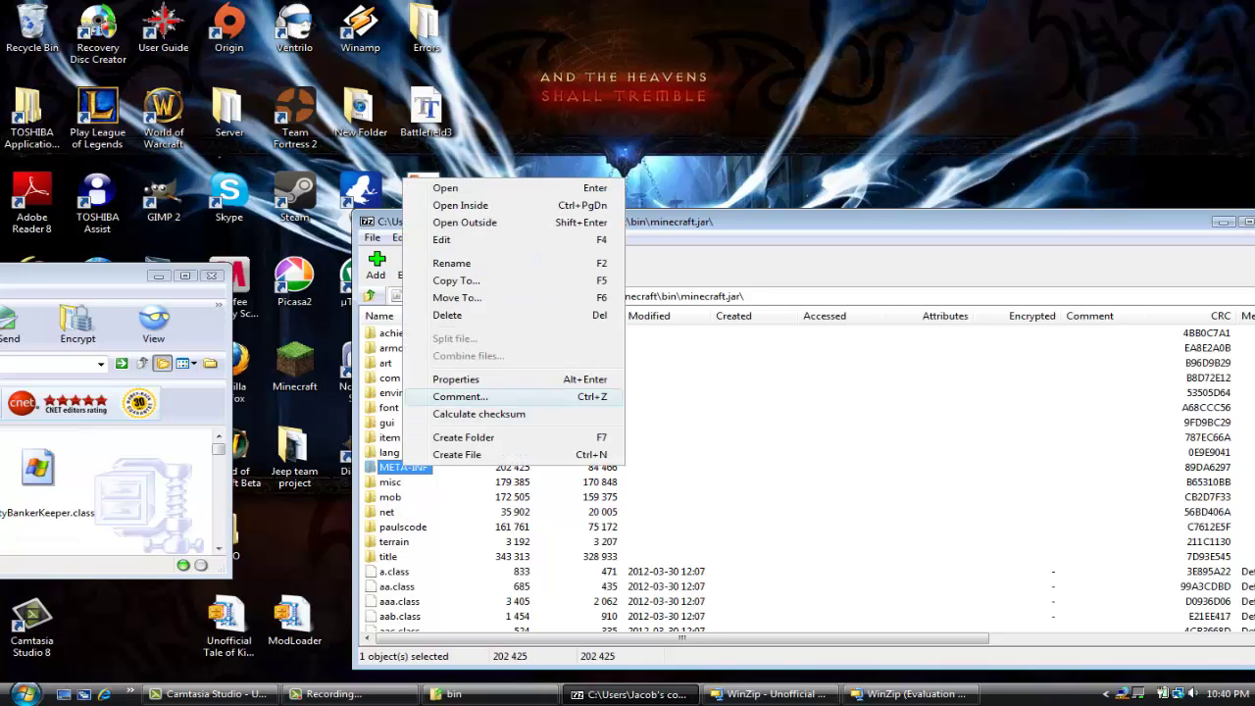
{"action": "key", "text": "Down"}
{"action": "key", "text": "Down"}
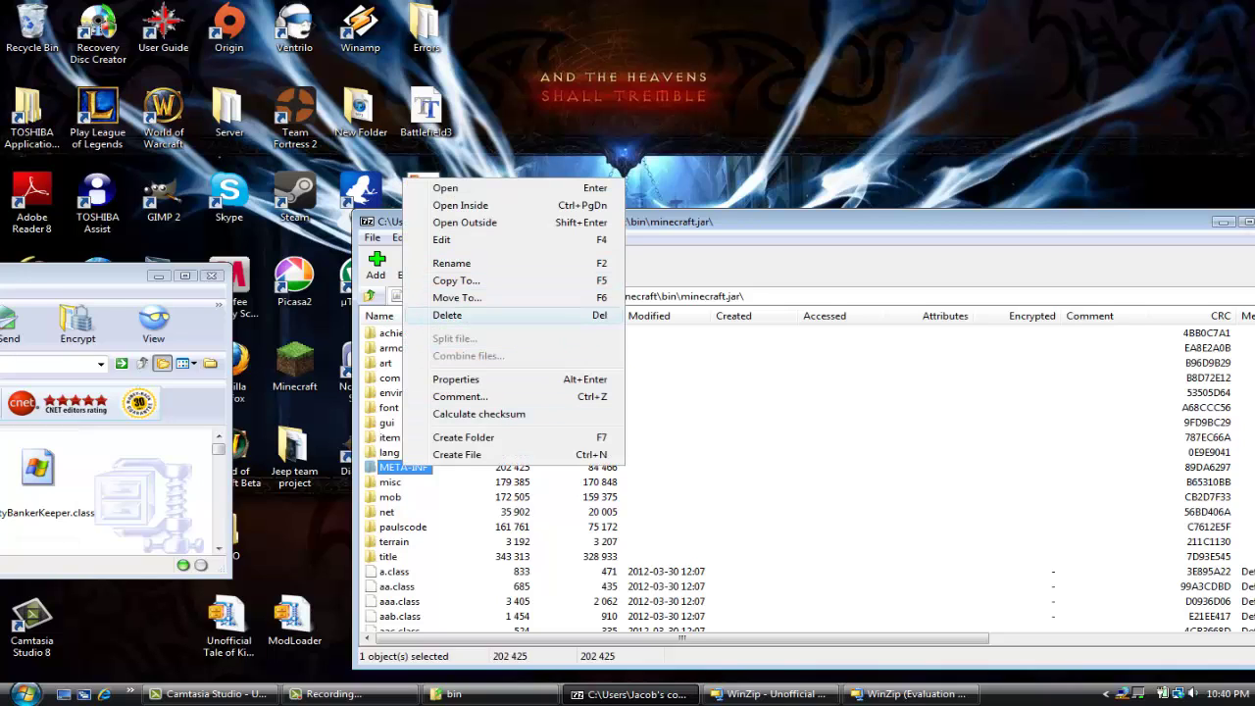
{"action": "key", "text": "Return"}
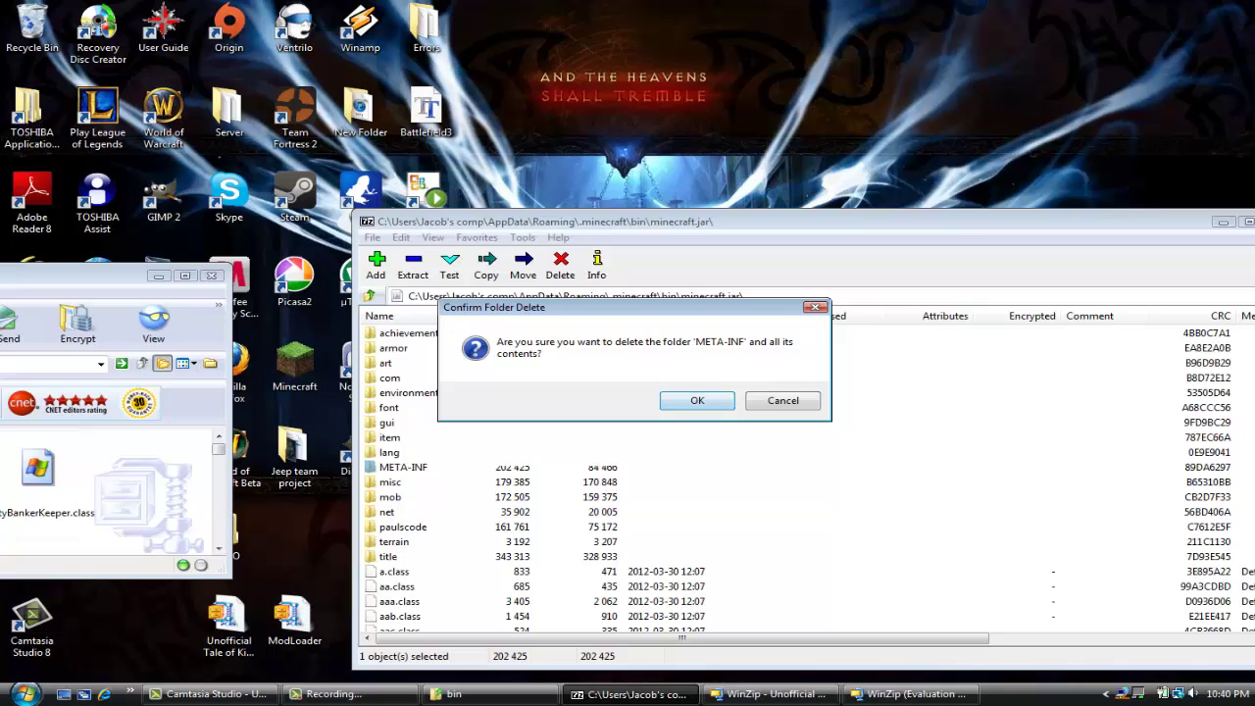
{"action": "key", "text": "Return"}
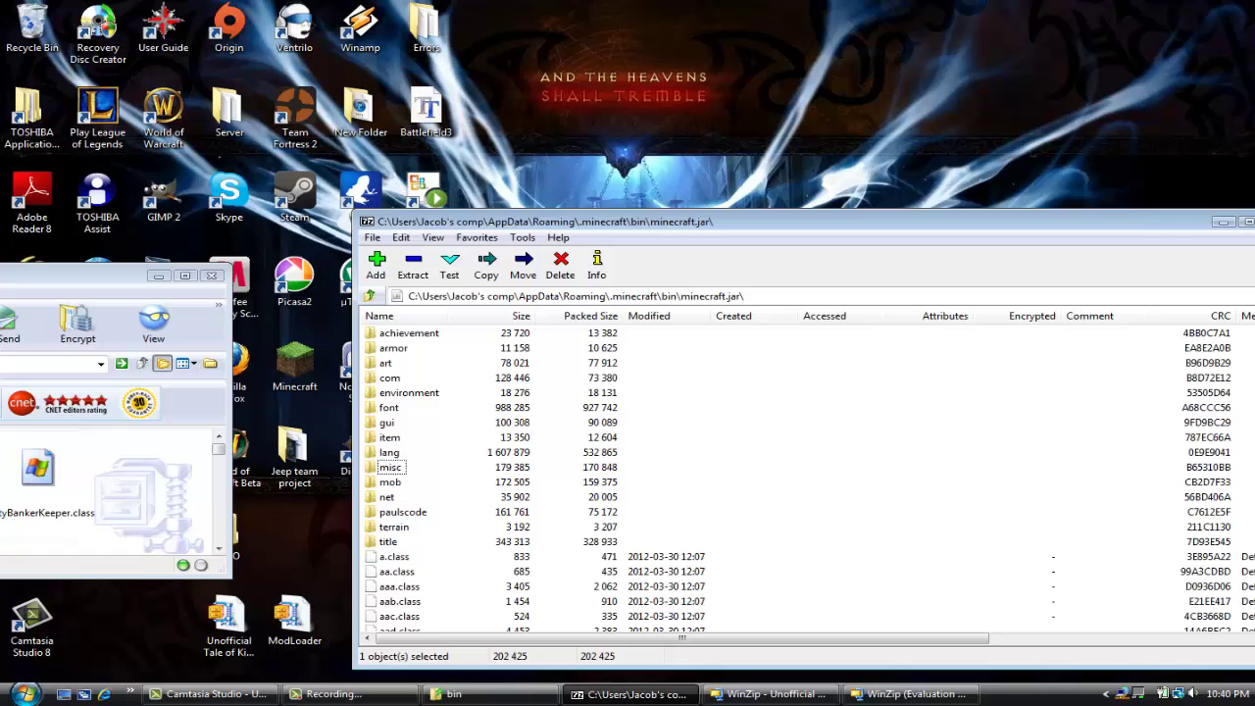
- Copy all files from the Unofficial Tale of Kingdoms v1.3.0 archive into the root of minecraft.jar and confirm the copy
{"action": "left_click_drag", "start_coordinate": [78, 275], "coordinate": [524, 167]}
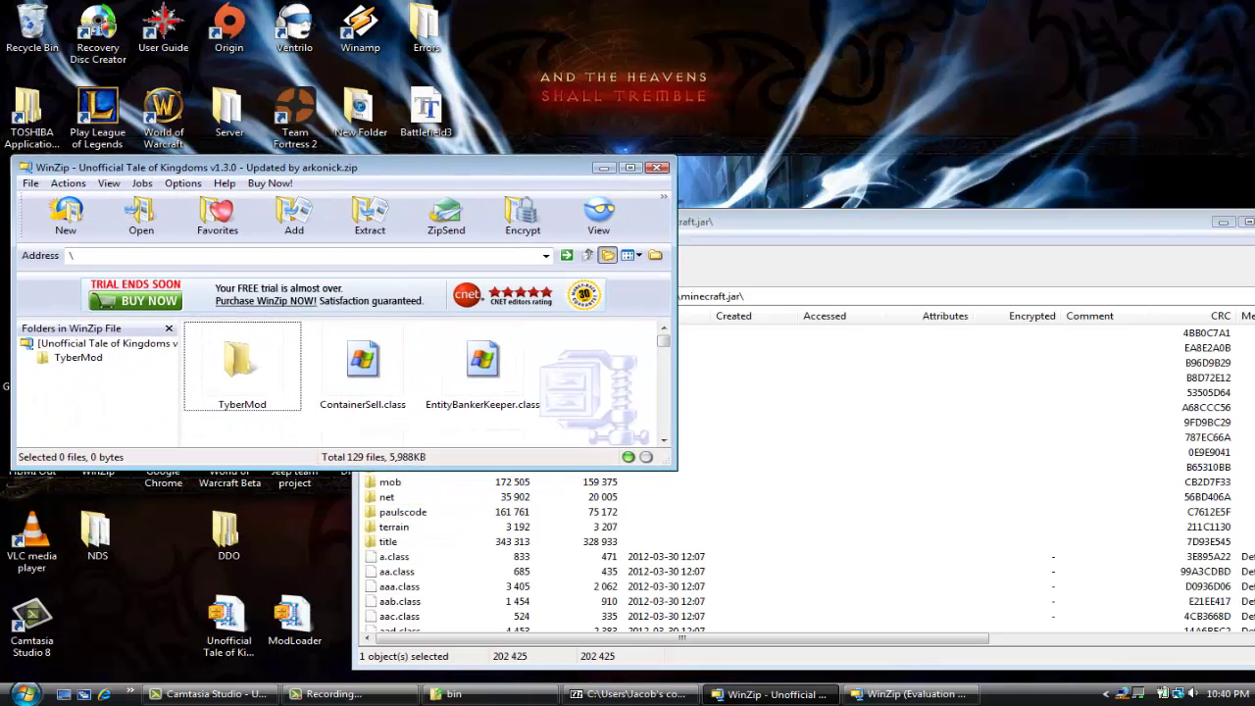
{"action": "left_click_drag", "start_coordinate": [596, 326], "coordinate": [198, 446]}
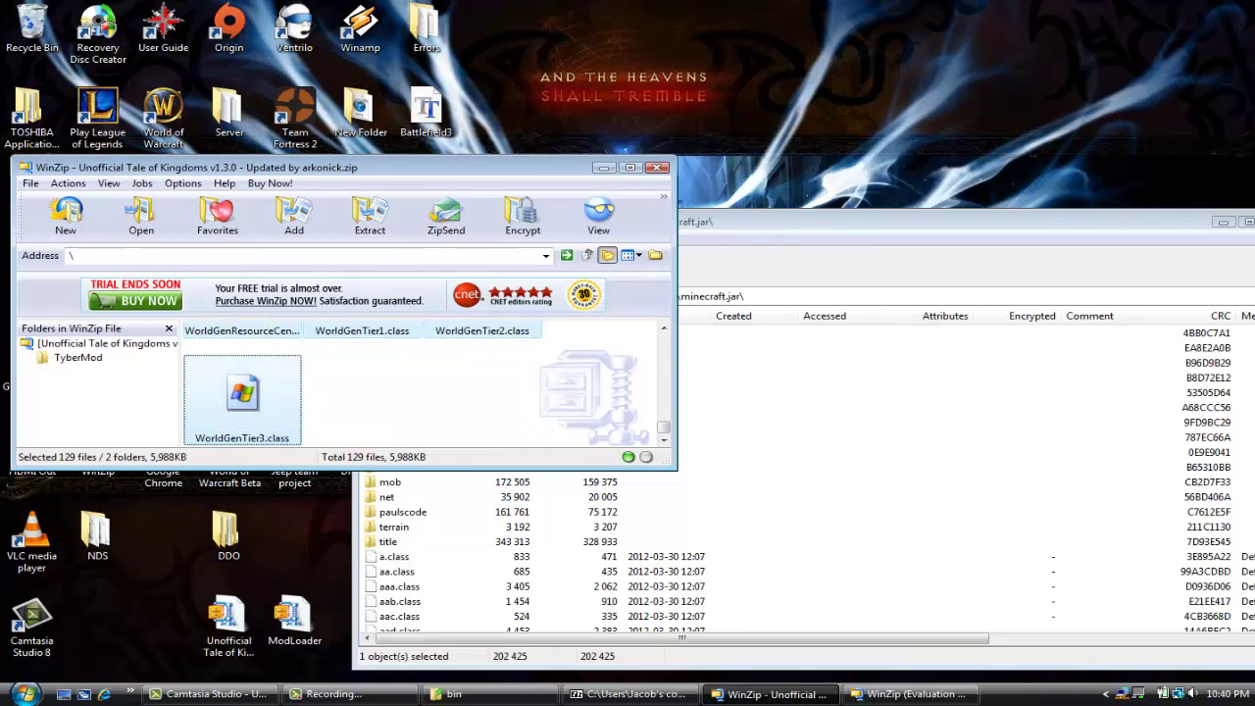
{"action": "left_click_drag", "start_coordinate": [255, 416], "coordinate": [432, 519]}
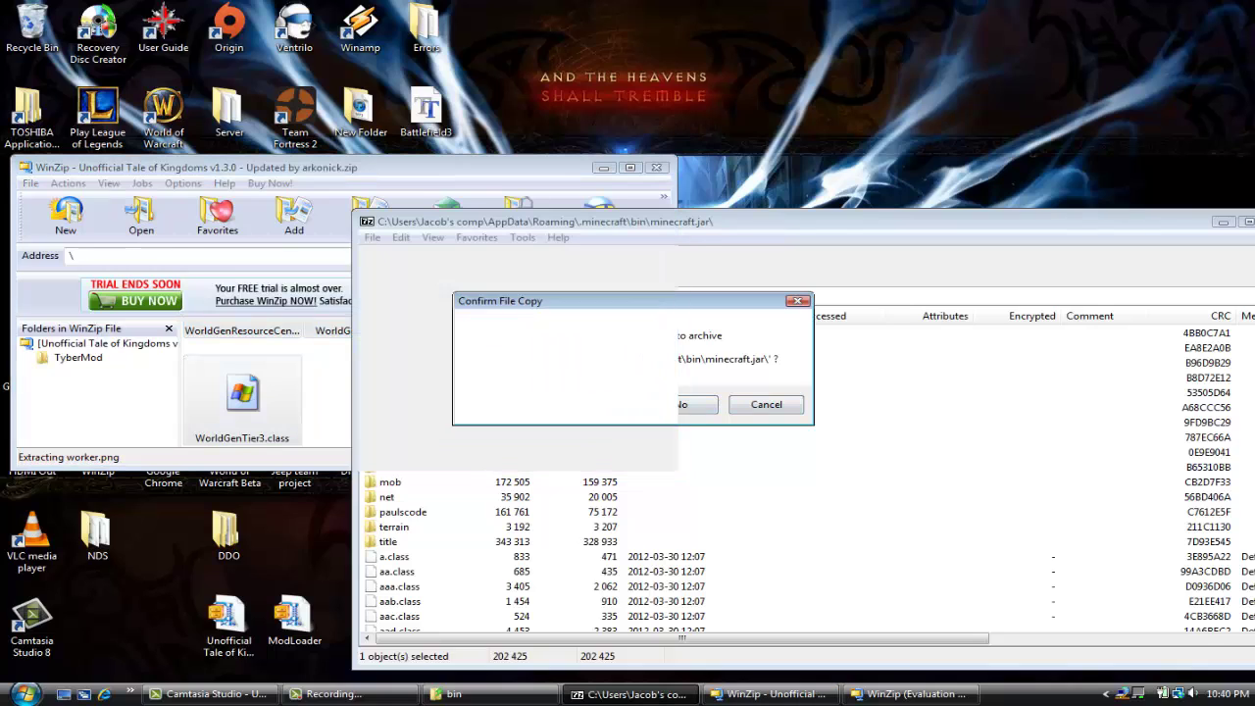
{"action": "left_click", "coordinate": [678, 399]}
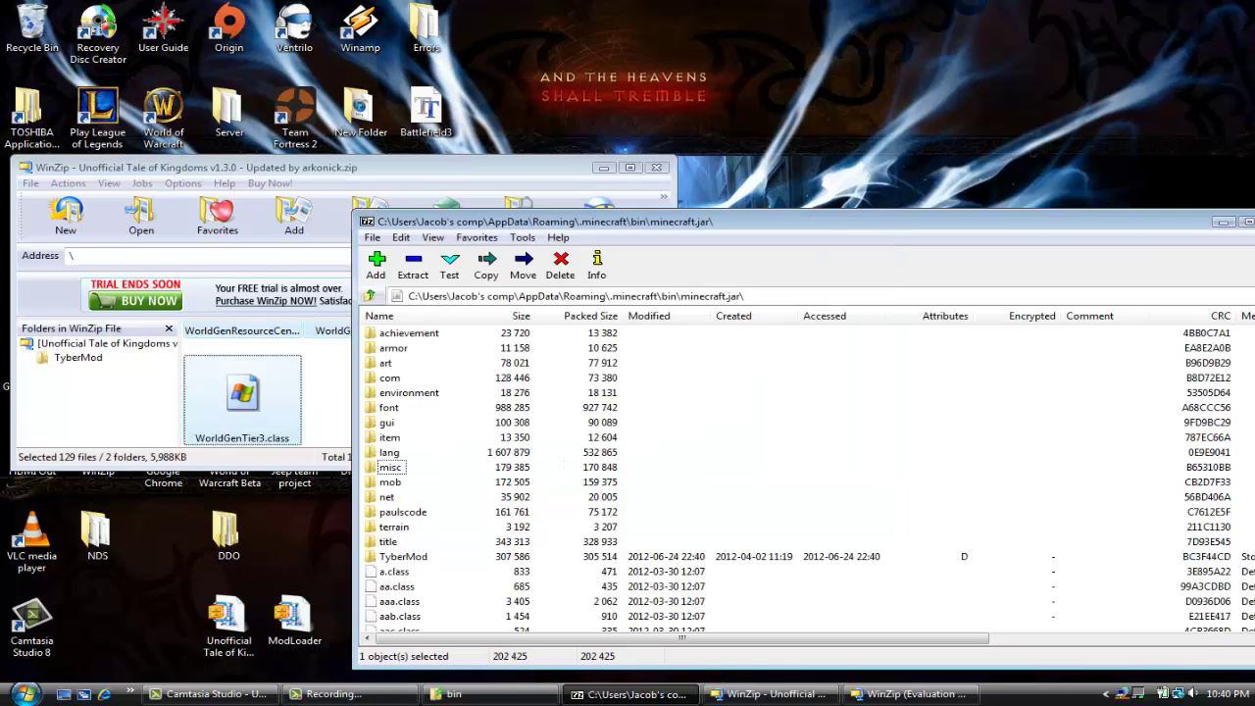
- Close both WinZip windows, the minecraft.jar archive and the bin folder window
{"action": "left_click", "coordinate": [656, 168]}
{"action": "left_click", "coordinate": [771, 694]}
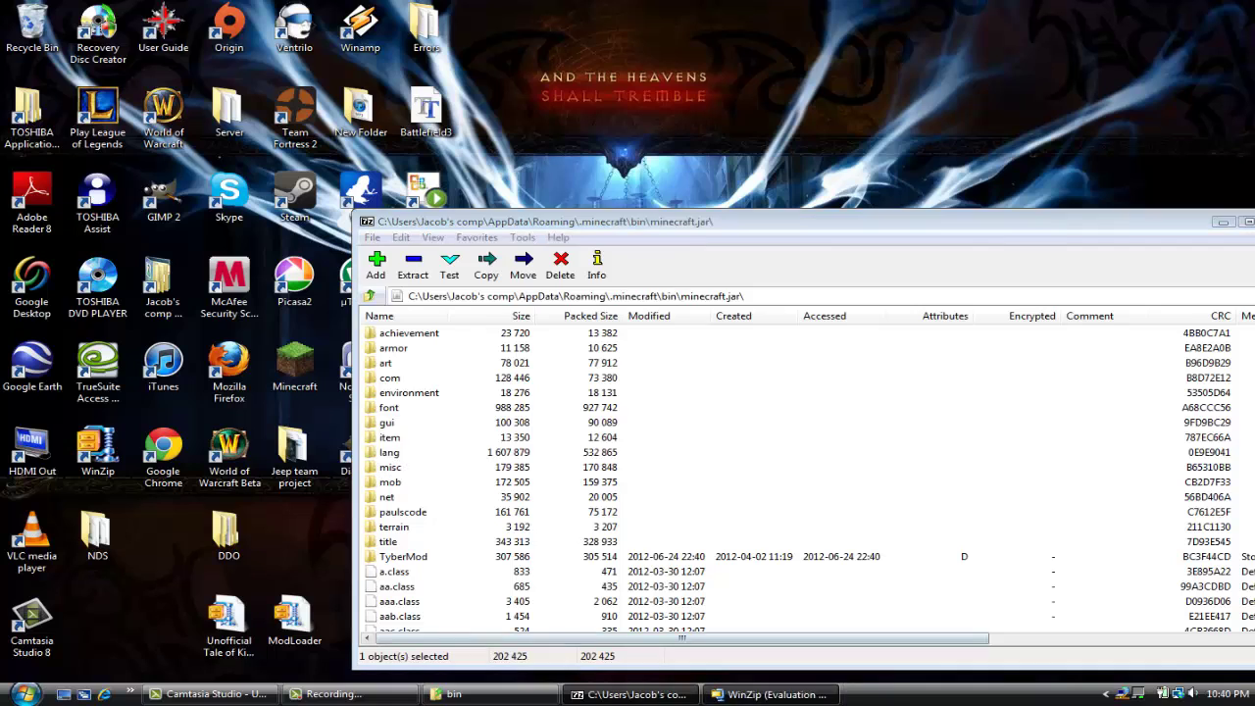
{"action": "key", "text": "alt+Tab"}
{"action": "left_click", "coordinate": [1036, 260]}
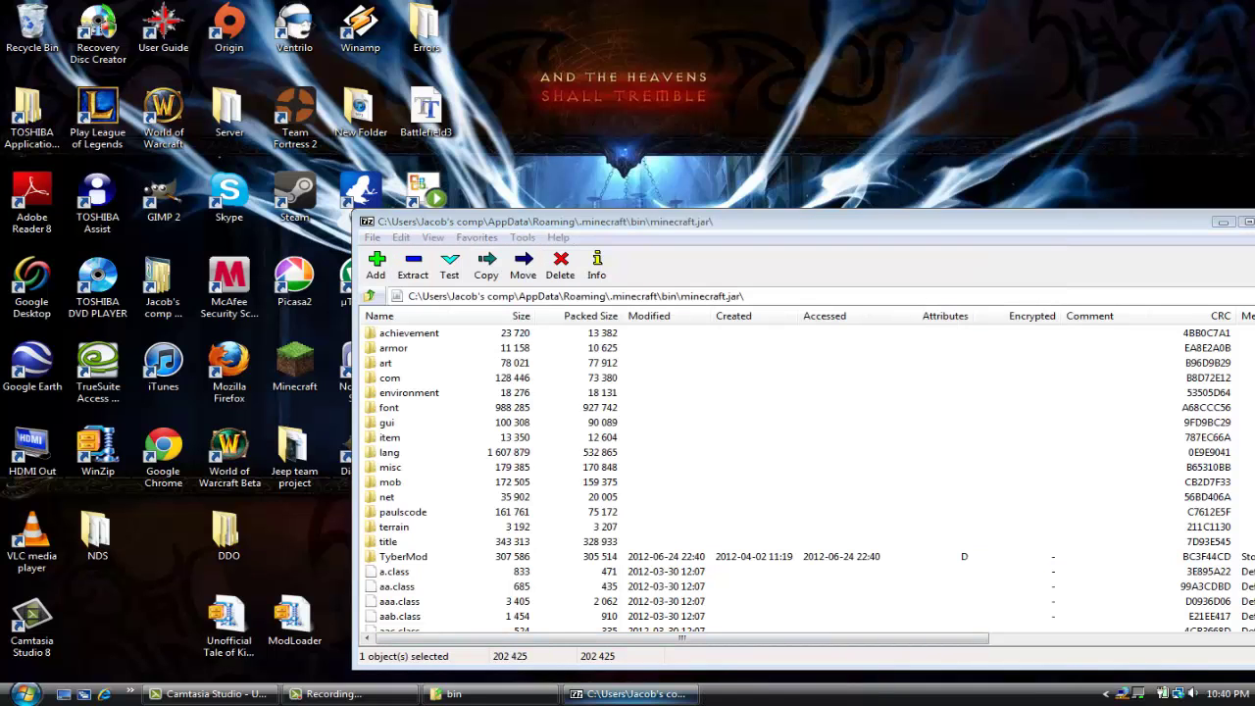
{"action": "left_click", "coordinate": [631, 694]}
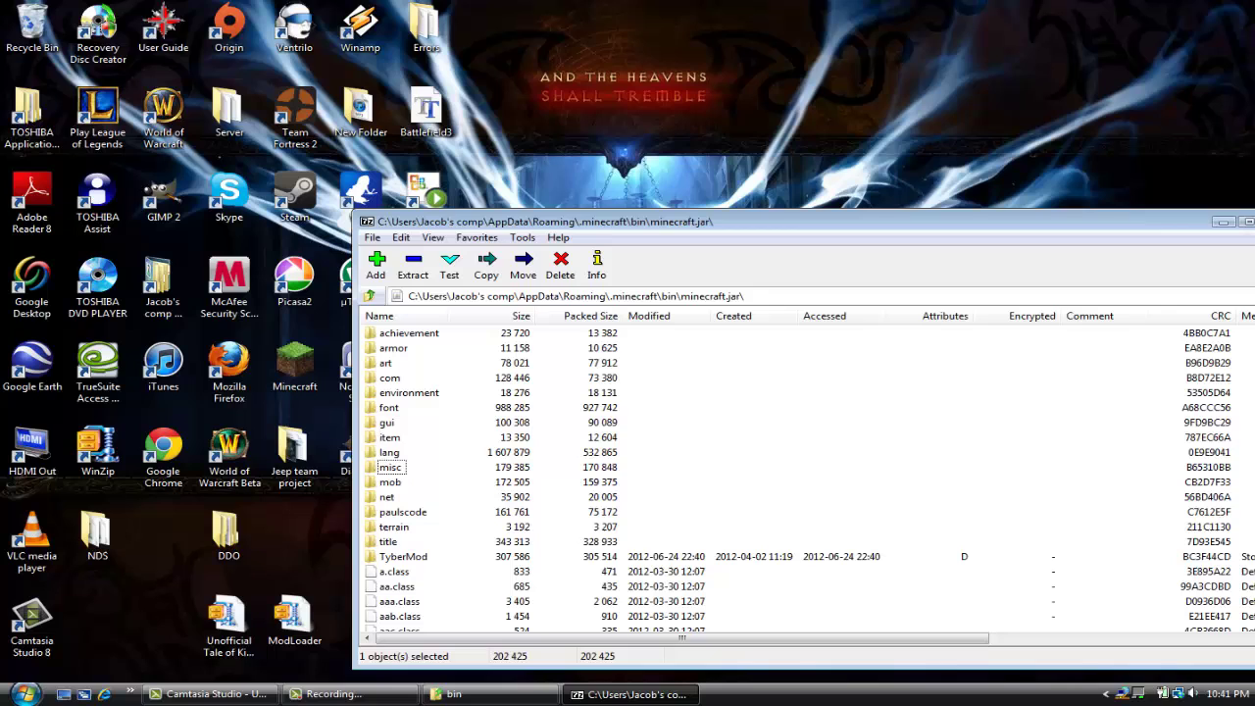
{"action": "left_click_drag", "start_coordinate": [1078, 221], "coordinate": [1047, 214]}
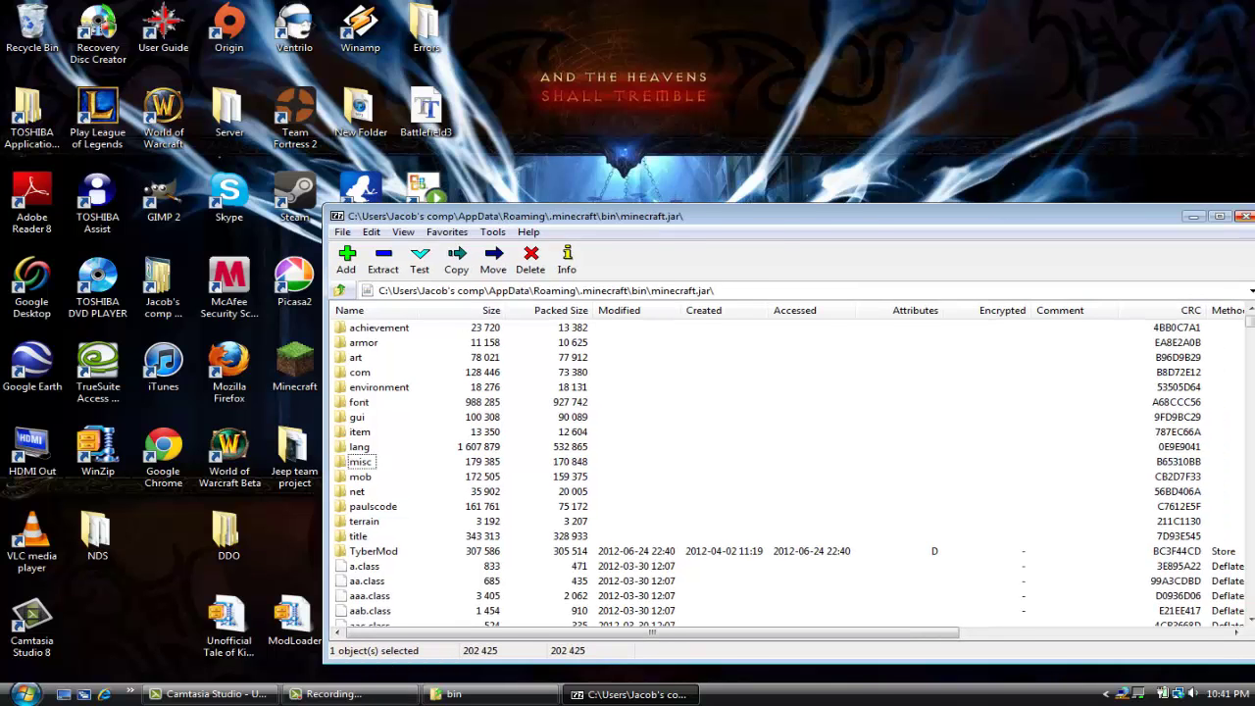
{"action": "left_click", "coordinate": [1242, 213]}
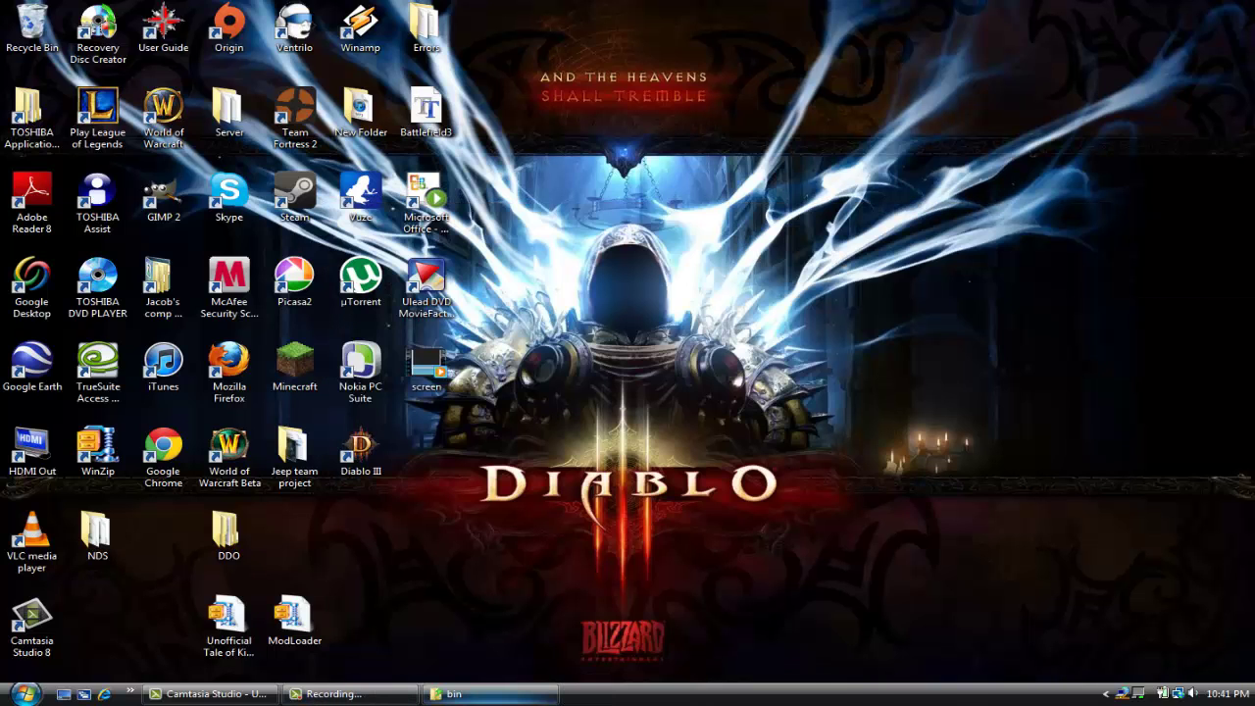
{"action": "left_click", "coordinate": [490, 693]}
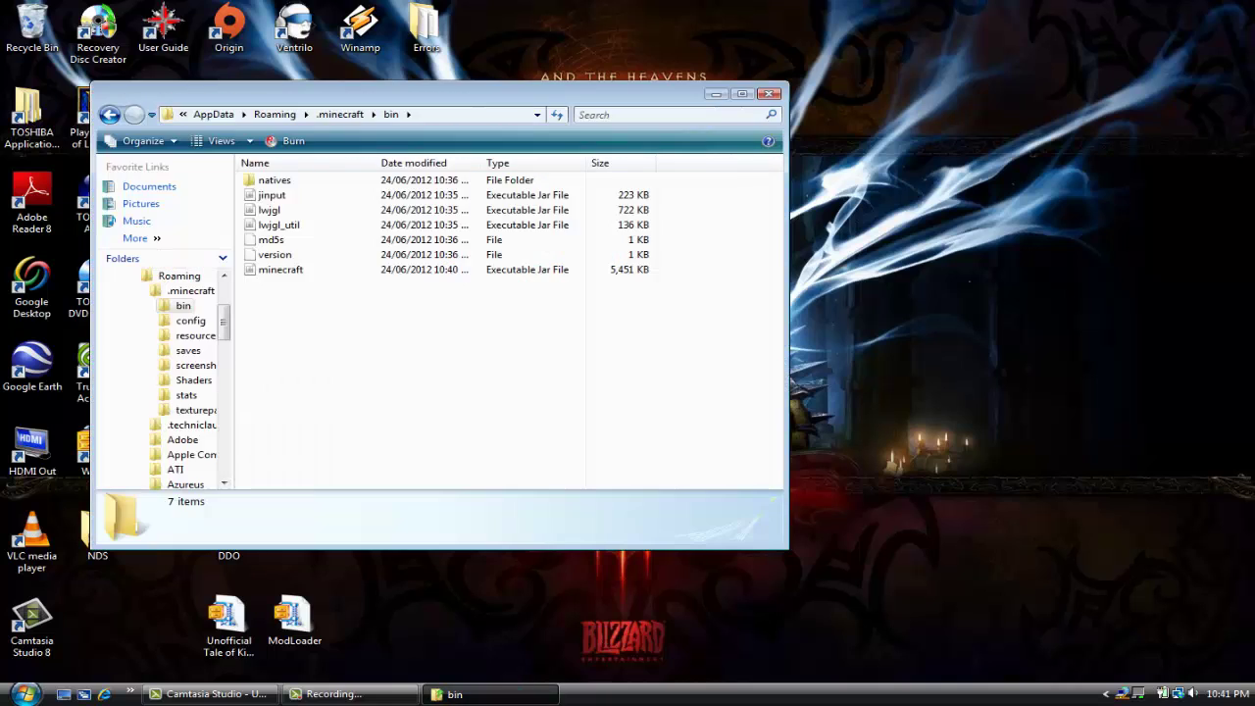
{"action": "left_click", "coordinate": [770, 94]}
- Launch Minecraft from the desktop and log in with the remembered account credentials
{"action": "double_click", "coordinate": [294, 364]}
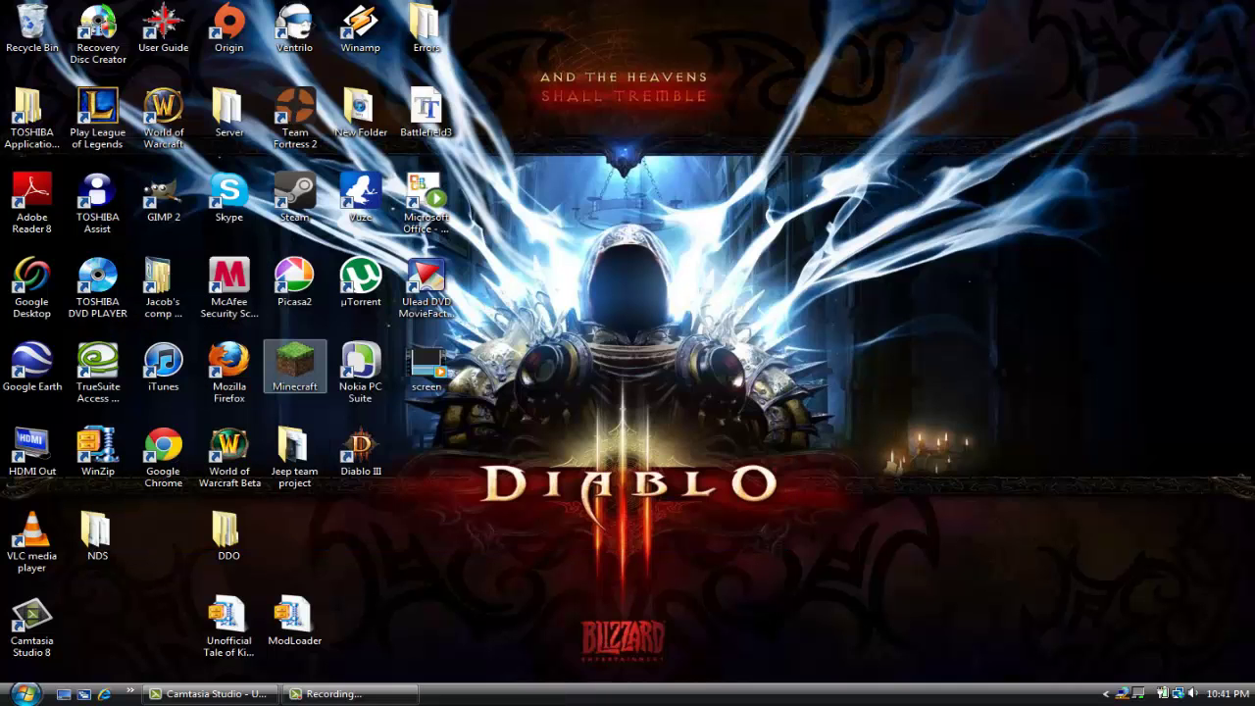
{"action": "left_click", "coordinate": [679, 363]}
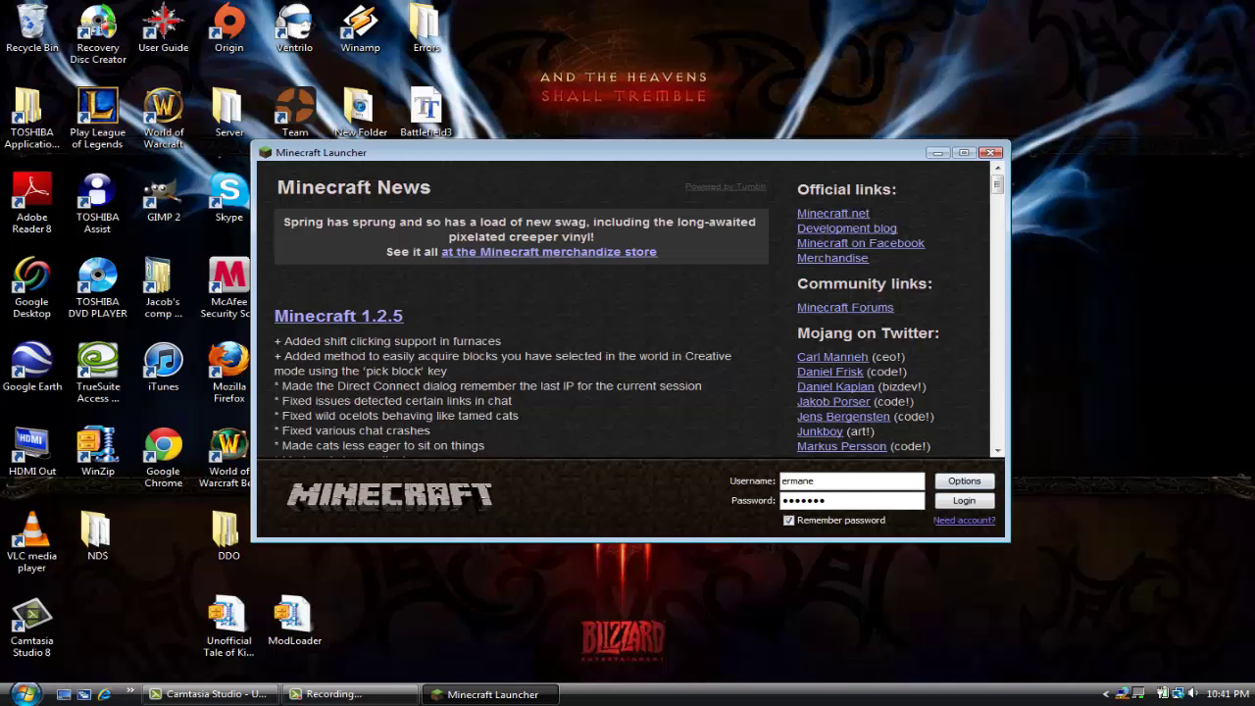
{"action": "left_click", "coordinate": [964, 501]}
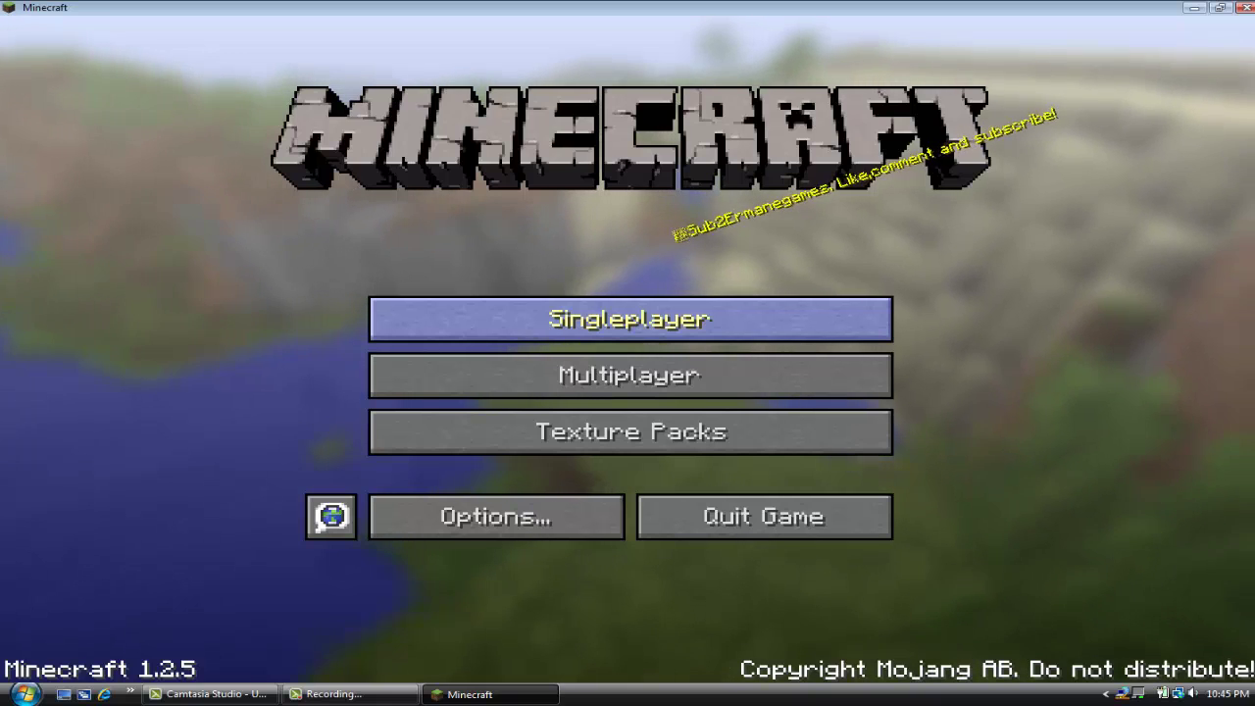
- Start a new singleplayer world and replace its default name with EG
{"action": "left_click", "coordinate": [629, 318]}
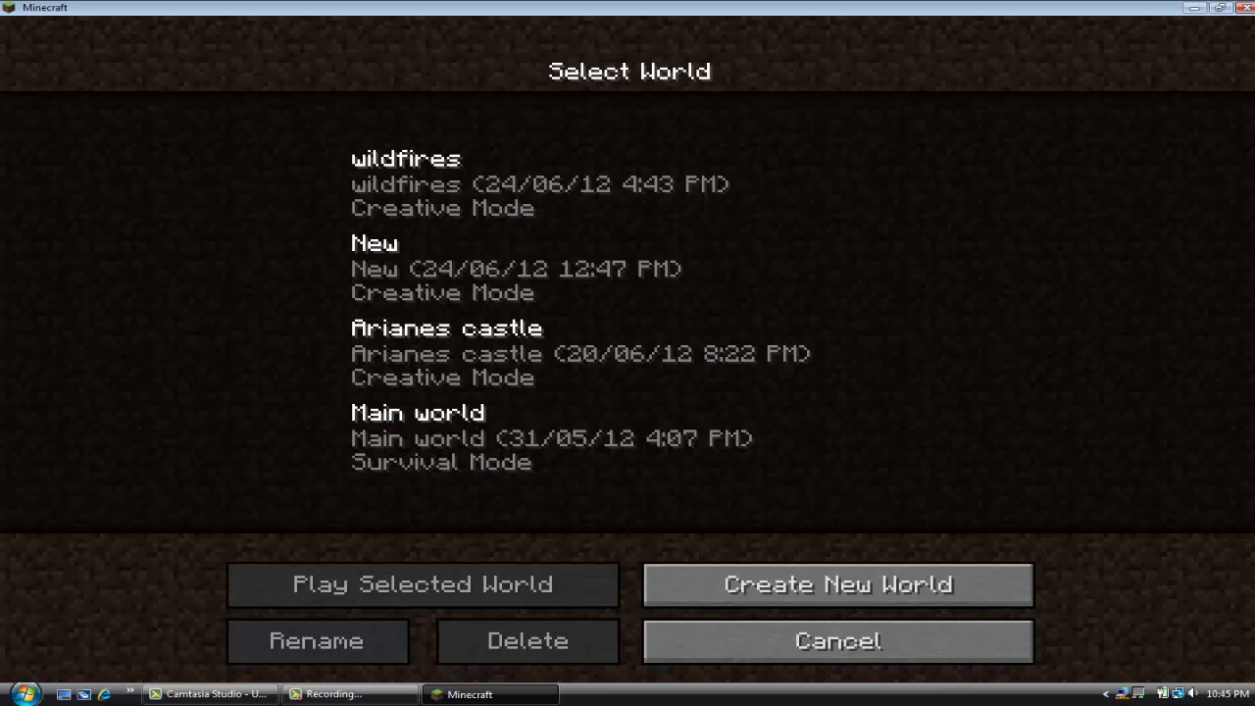
{"action": "left_click", "coordinate": [629, 185]}
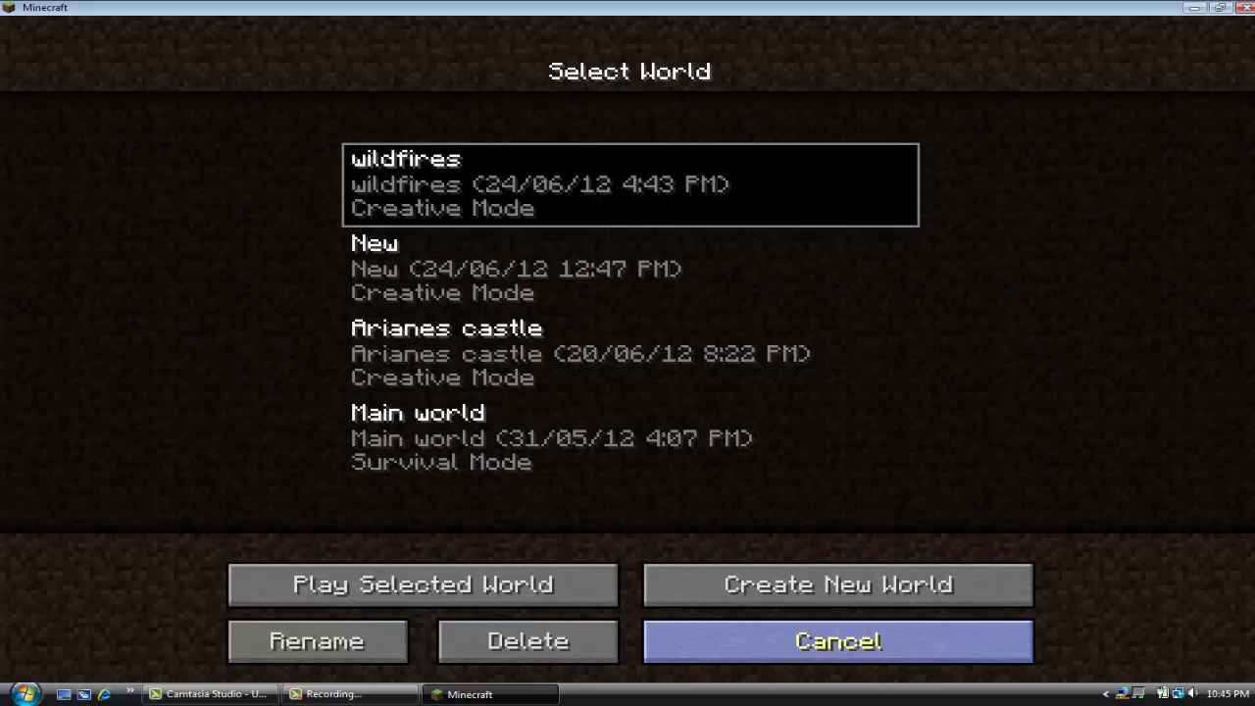
{"action": "left_click", "coordinate": [838, 584]}
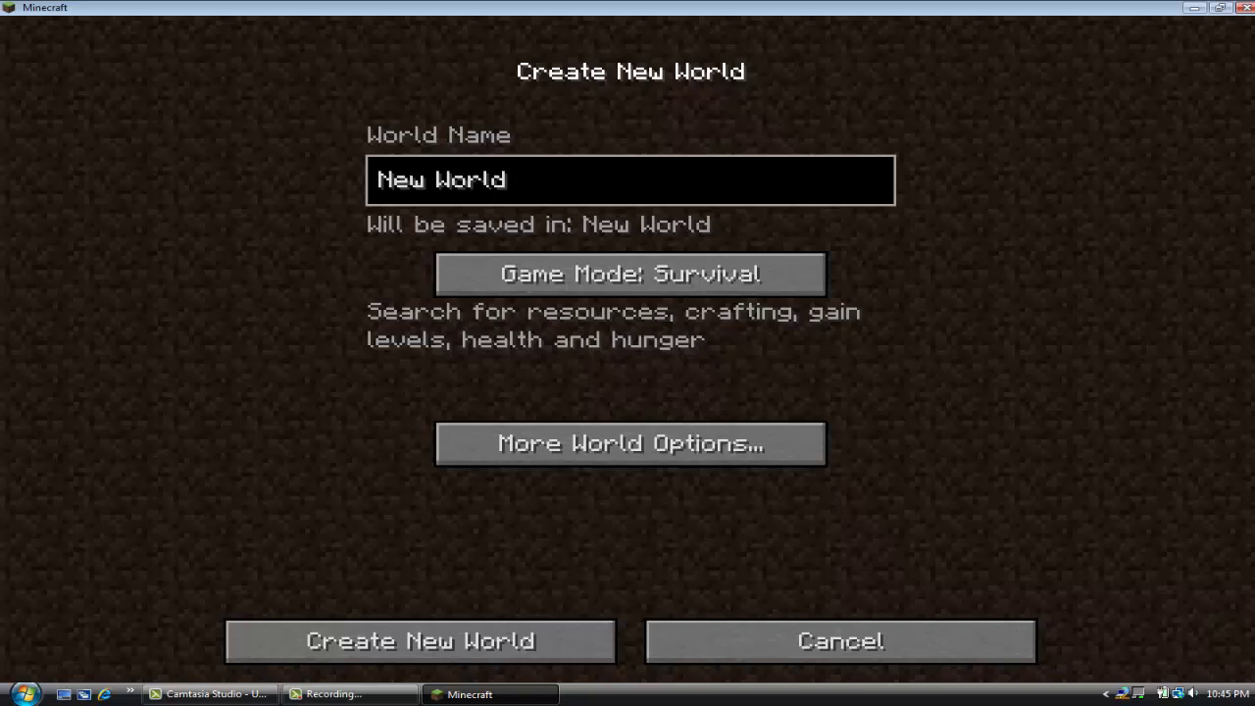
{"action": "key", "text": "BackSpace"}
{"action": "key", "text": "BackSpace"}
{"action": "key", "text": "BackSpace"}
{"action": "key", "text": "BackSpace"}
{"action": "key", "text": "BackSpace"}
{"action": "key", "text": "BackSpace"}
{"action": "key", "text": "BackSpace"}
{"action": "key", "text": "BackSpace"}
{"action": "key", "text": "BackSpace"}
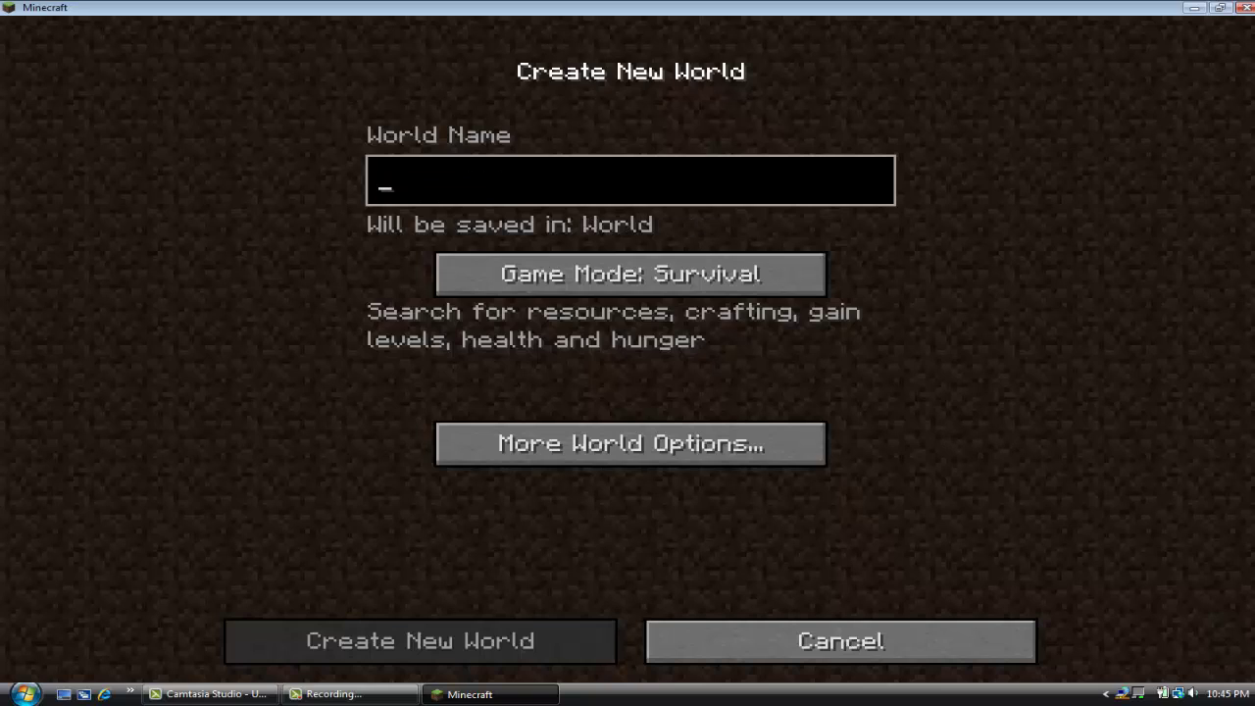
{"action": "type", "text": "EG"}
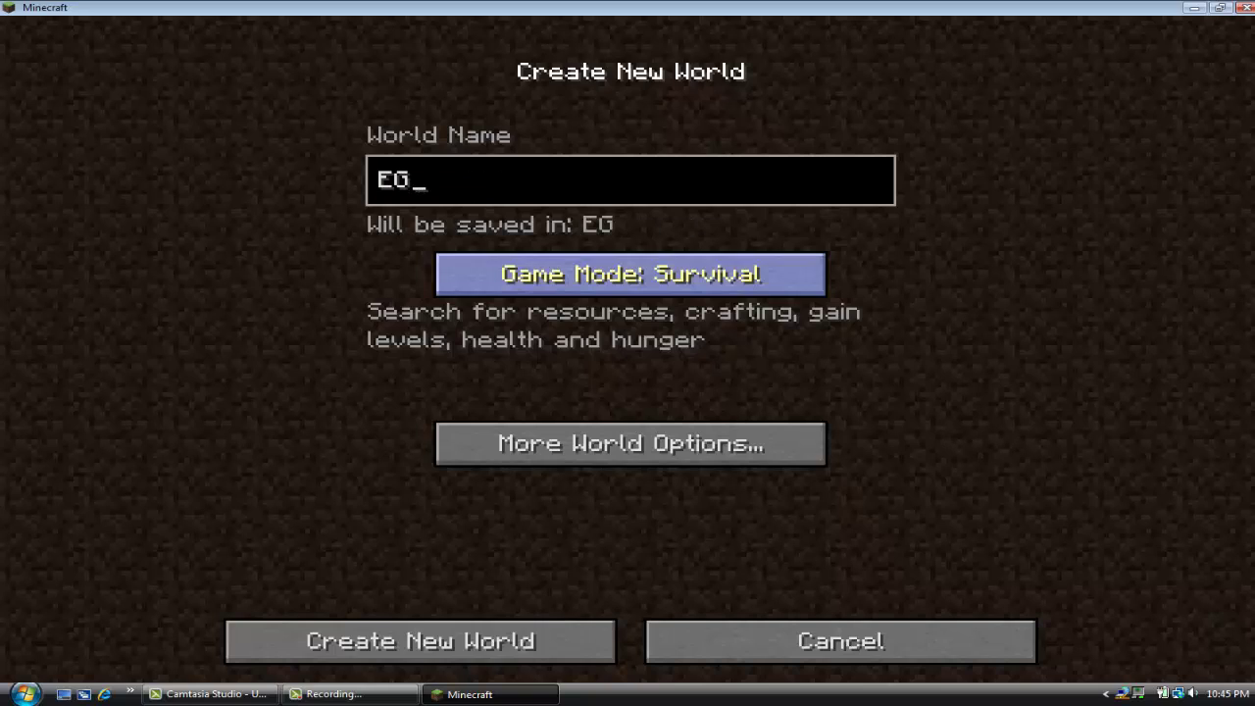
- Set the EG world's game mode to Creative and create the world
{"action": "left_click", "coordinate": [630, 274]}
{"action": "left_click", "coordinate": [631, 274]}
{"action": "left_click", "coordinate": [630, 275]}
{"action": "left_click", "coordinate": [630, 274]}
{"action": "left_click", "coordinate": [630, 274]}
{"action": "left_click", "coordinate": [631, 274]}
{"action": "left_click", "coordinate": [630, 273]}
{"action": "left_click", "coordinate": [631, 274]}
{"action": "left_click", "coordinate": [630, 274]}
{"action": "left_click", "coordinate": [630, 273]}
{"action": "left_click", "coordinate": [631, 273]}
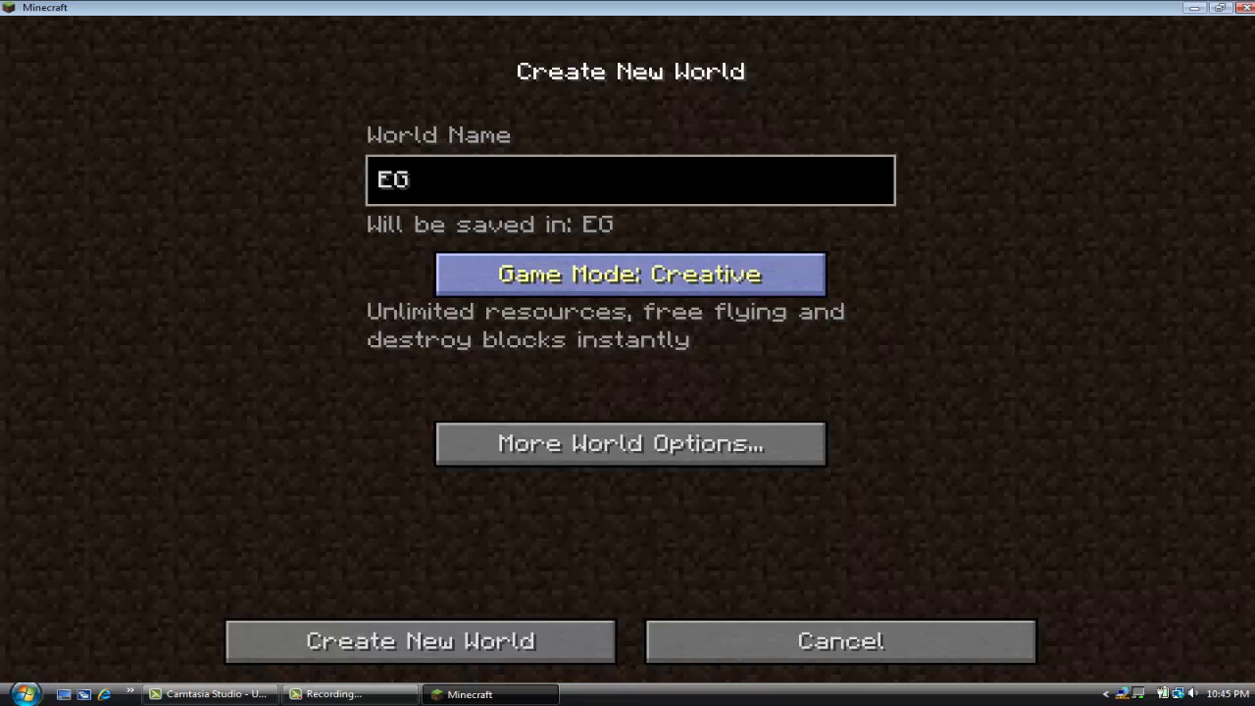
{"action": "left_click", "coordinate": [630, 274]}
{"action": "left_click", "coordinate": [631, 273]}
{"action": "left_click", "coordinate": [630, 273]}
{"action": "left_click", "coordinate": [420, 641]}
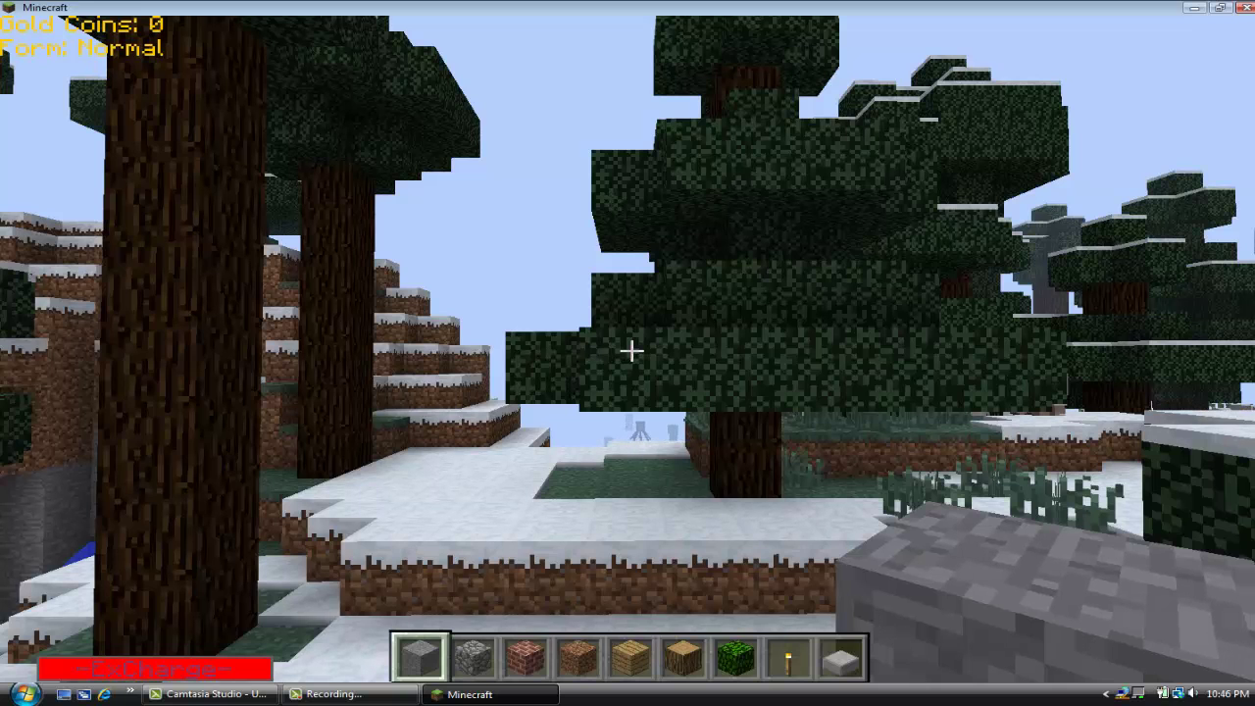
- Walk through the snowy forest to the stepped hillside and look over the surrounding terrain of the new world
{"action": "mouse_move", "coordinate": [631, 350]}
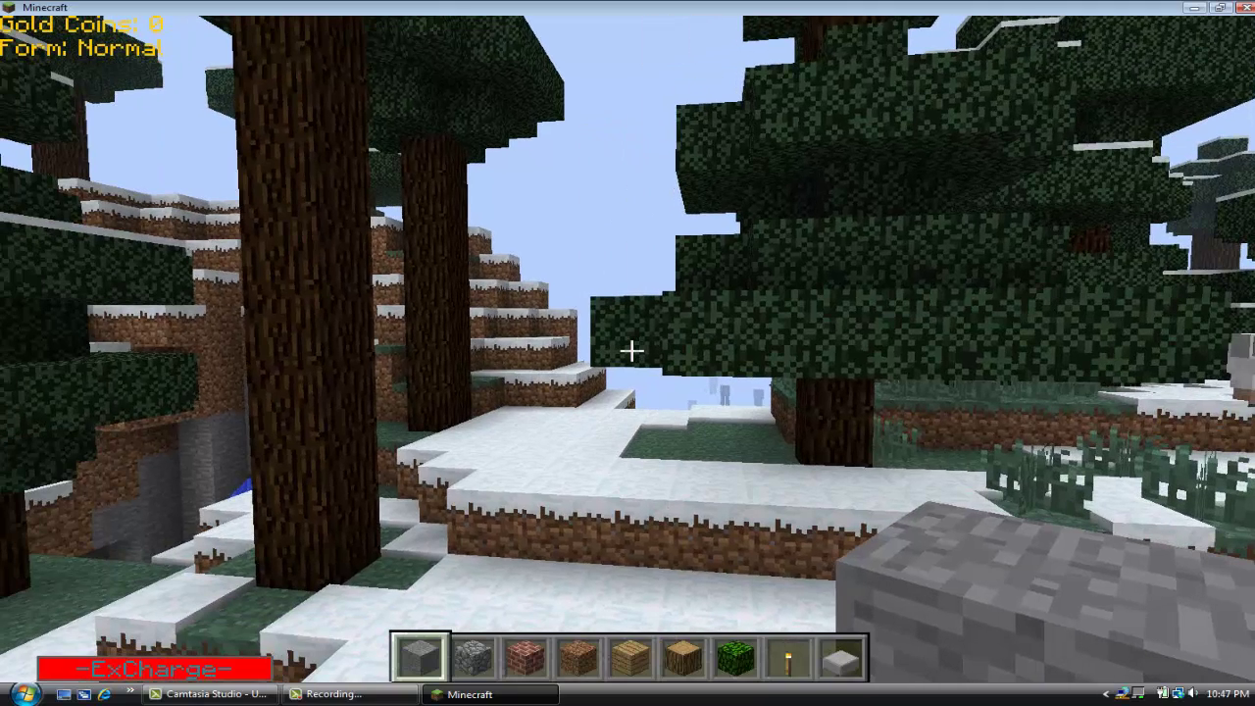
{"action": "key", "text": "w"}
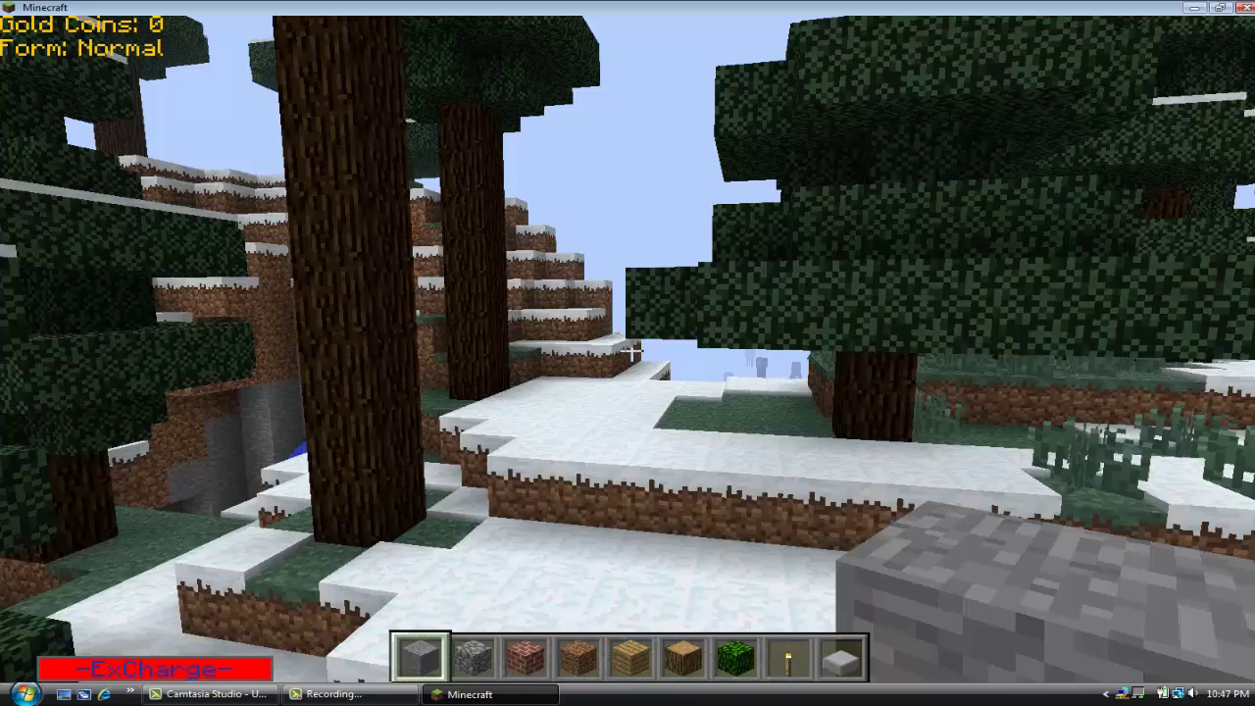
{"action": "key", "text": "w"}
{"action": "key", "text": "space"}
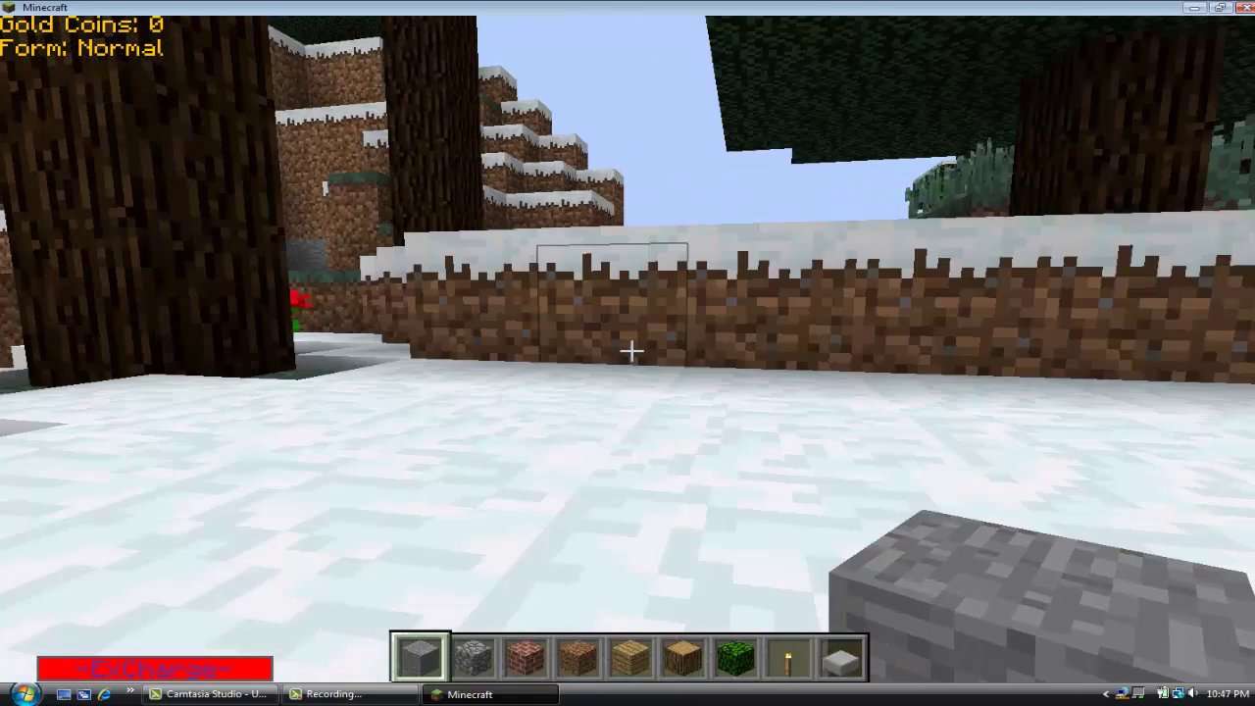
{"action": "key", "text": "space"}
{"action": "key", "text": "w"}
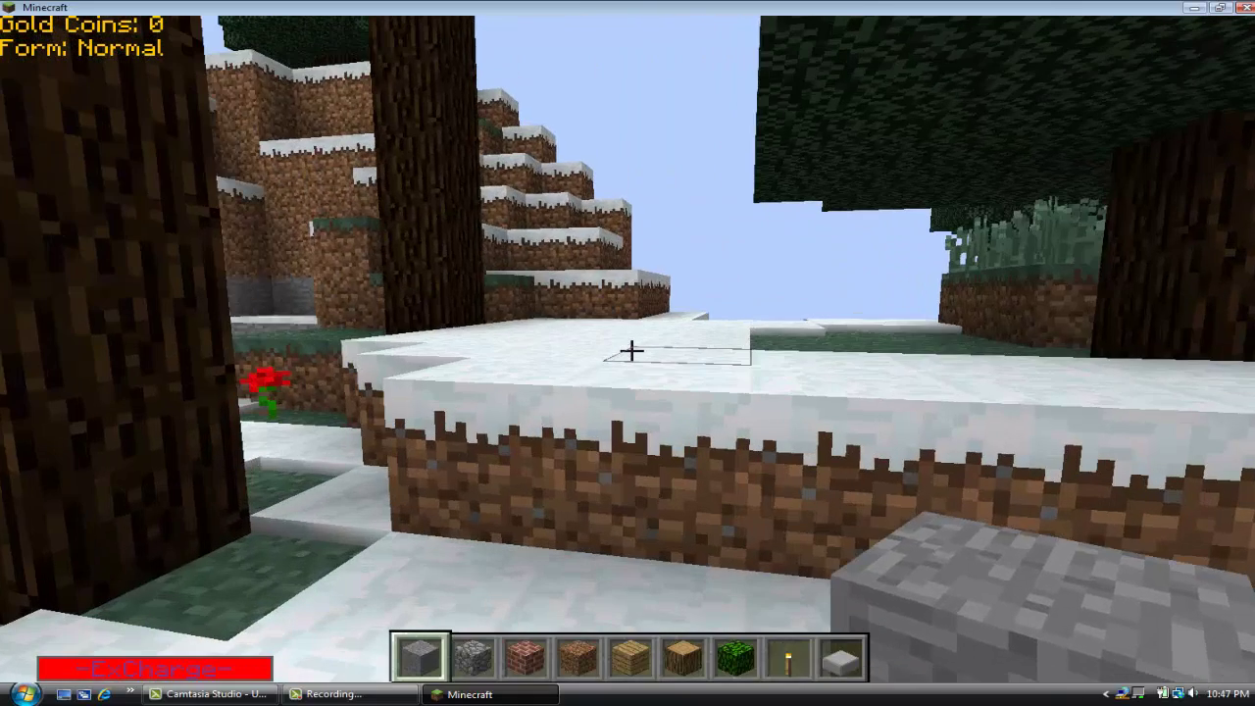
{"action": "key", "text": "w"}
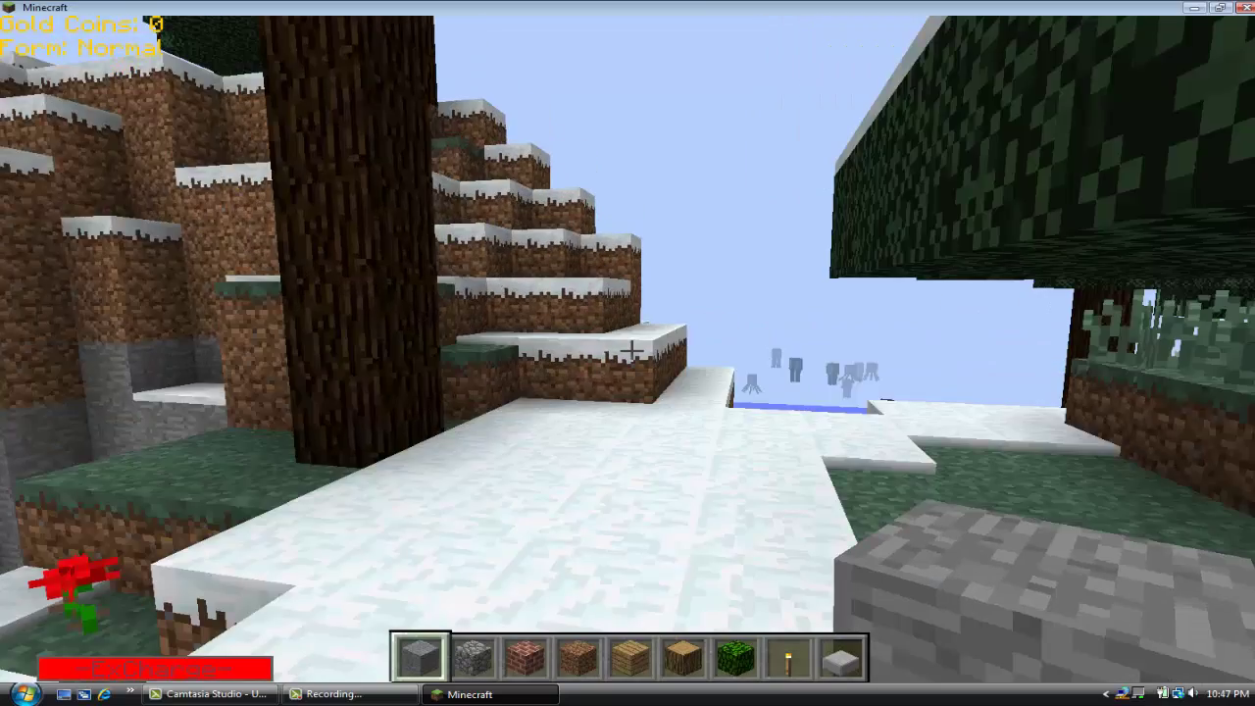
{"action": "key", "text": "w"}
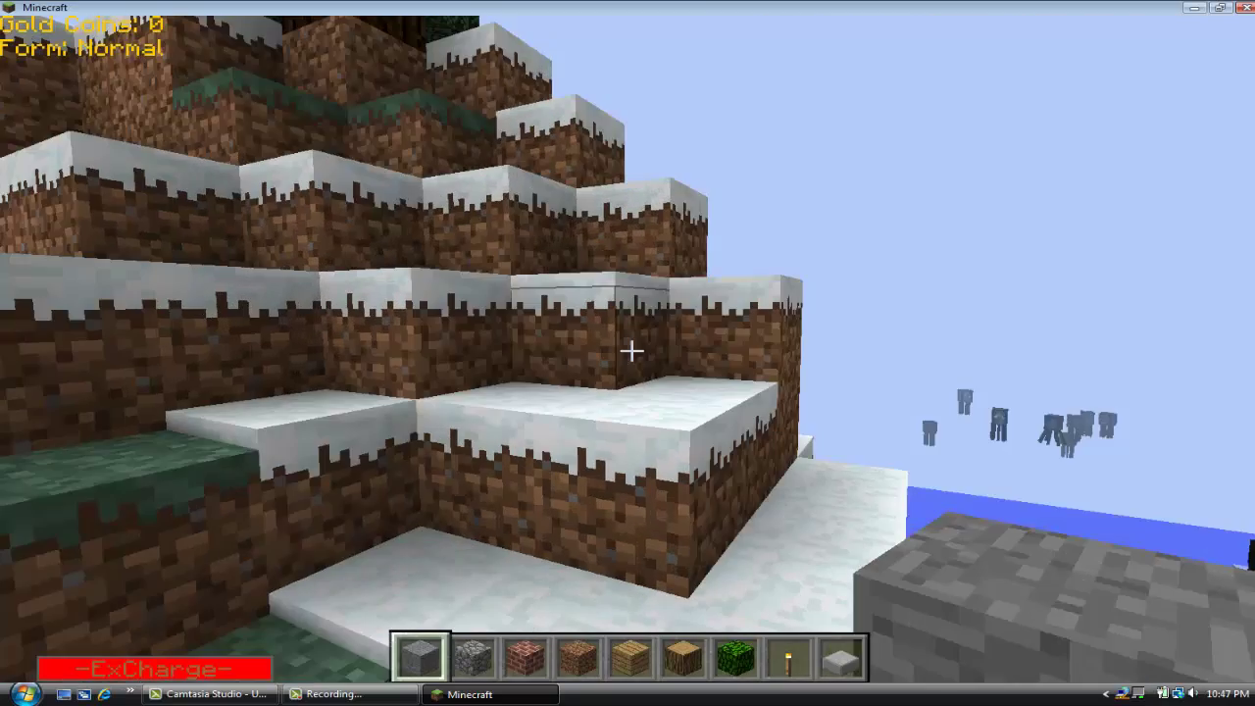
{"action": "key", "text": "w"}
{"action": "key", "text": "space"}
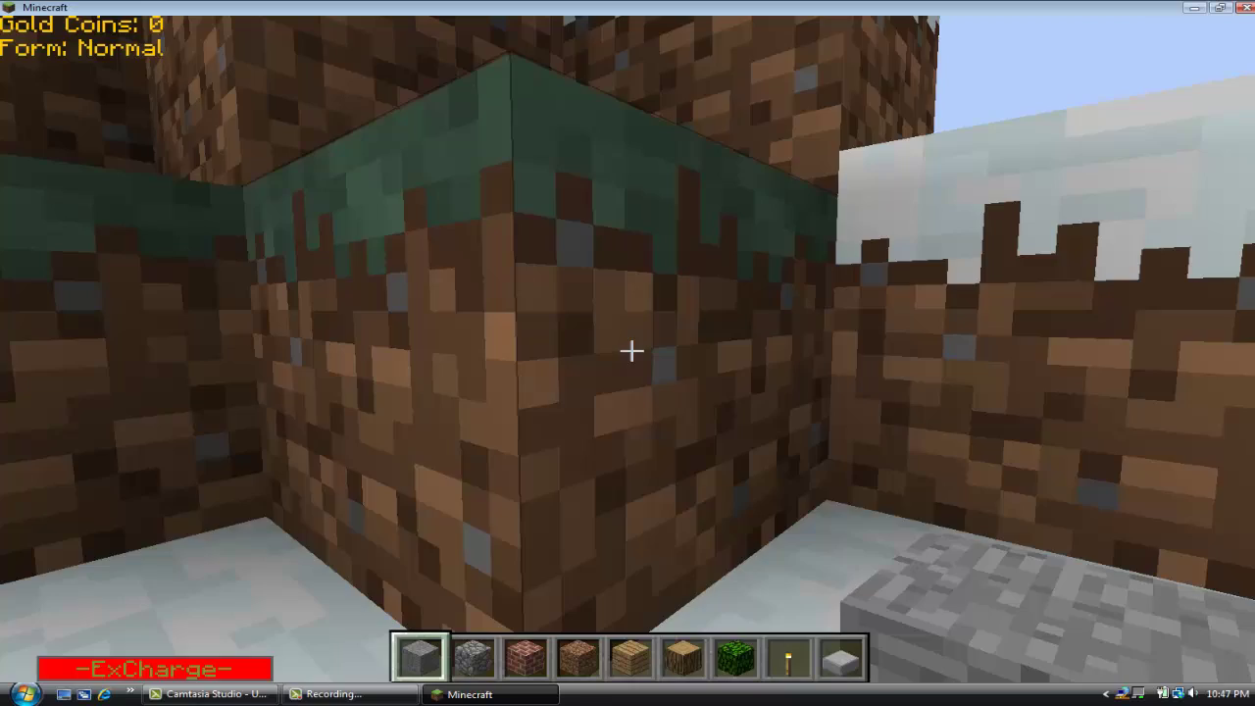
{"action": "key", "text": "d"}
{"action": "key", "text": "s"}
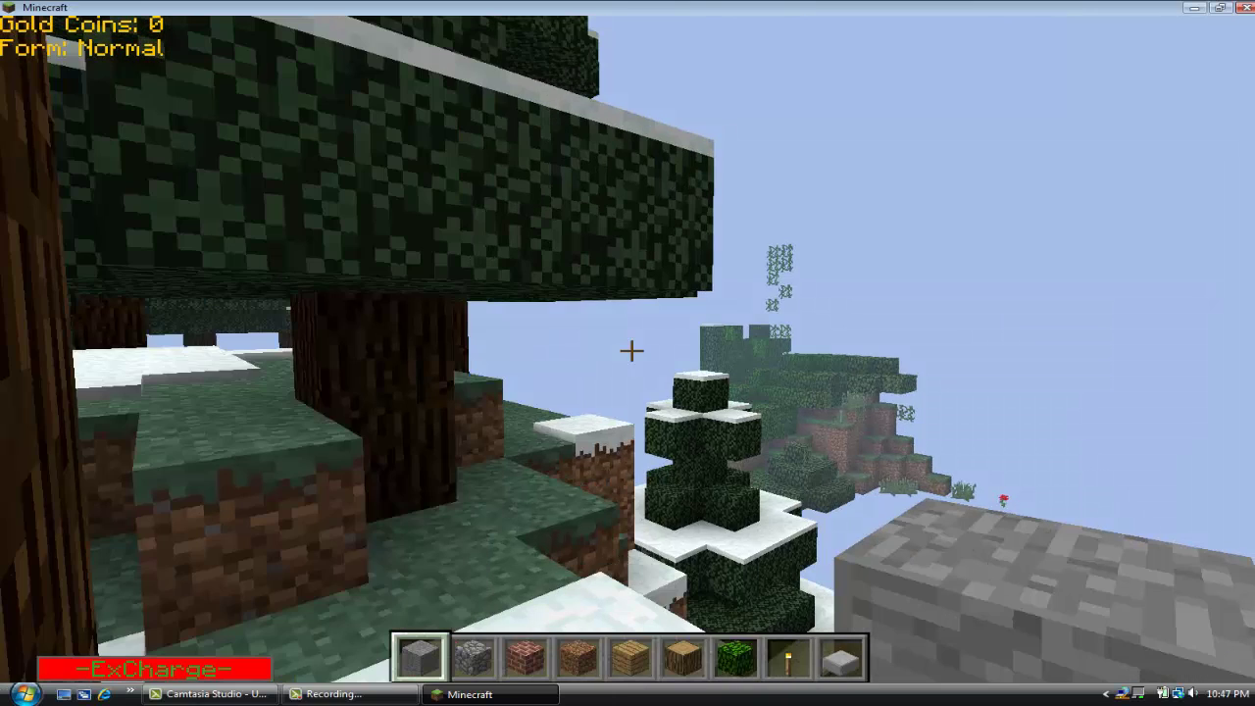